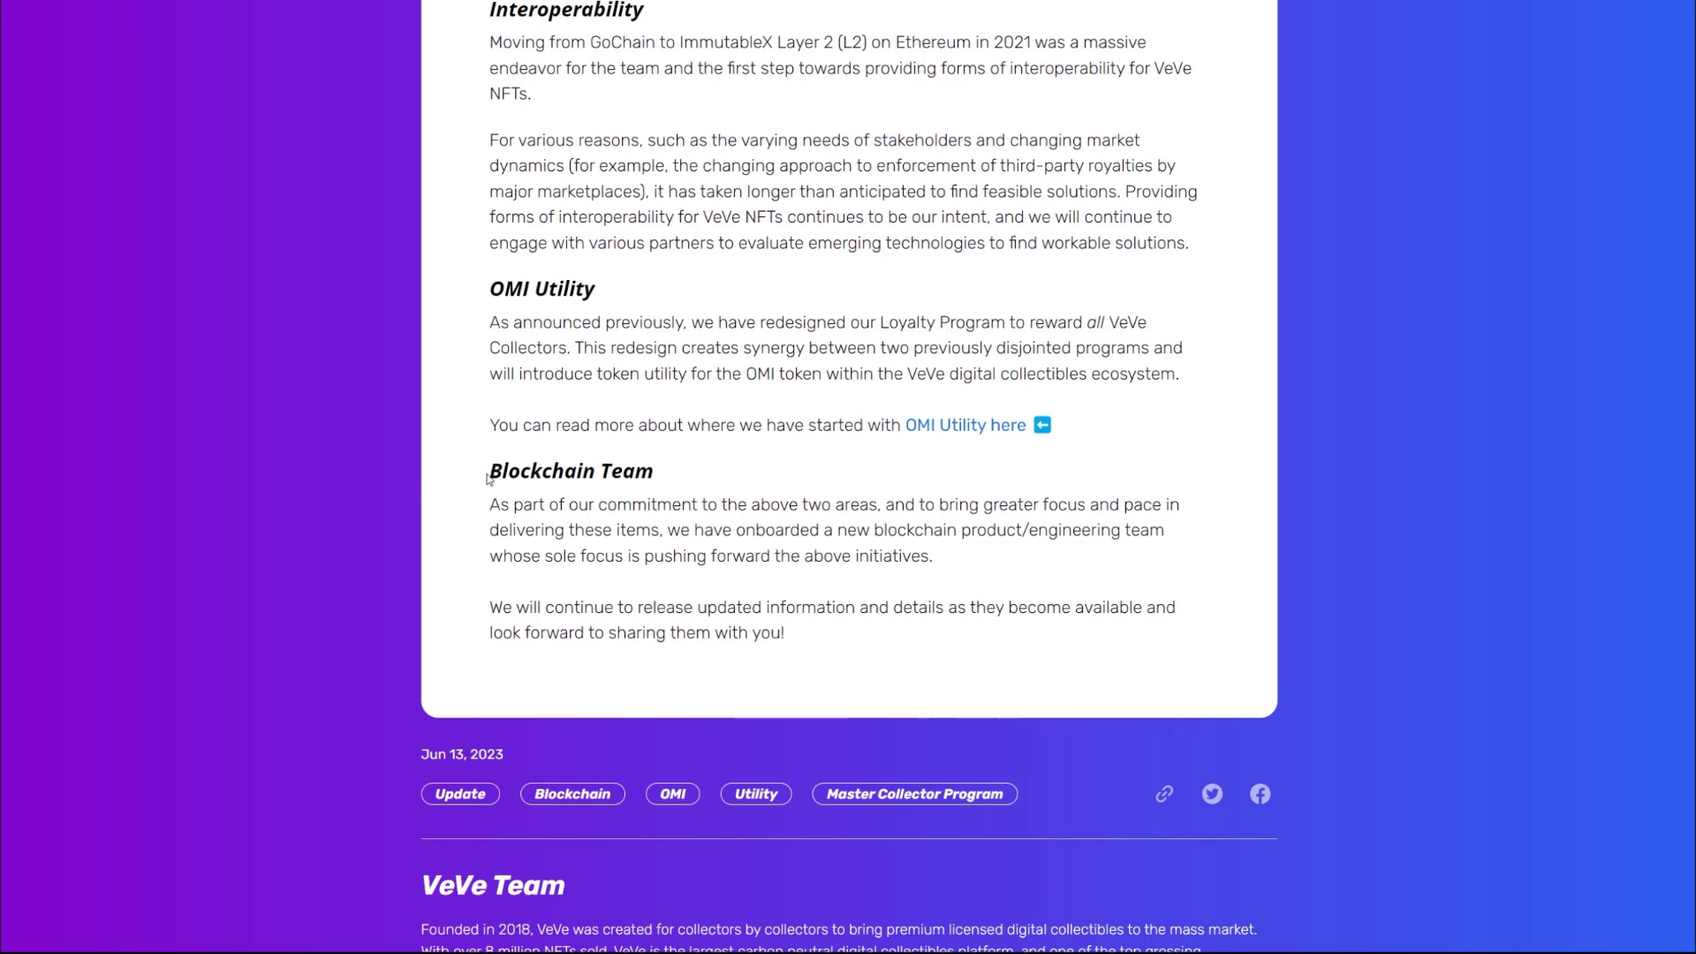
# Highlight VeVe's Blockchain Team heading and paragraph, then clear the highlight
pyautogui.moveTo(488, 464); pyautogui.dragTo(931, 557)
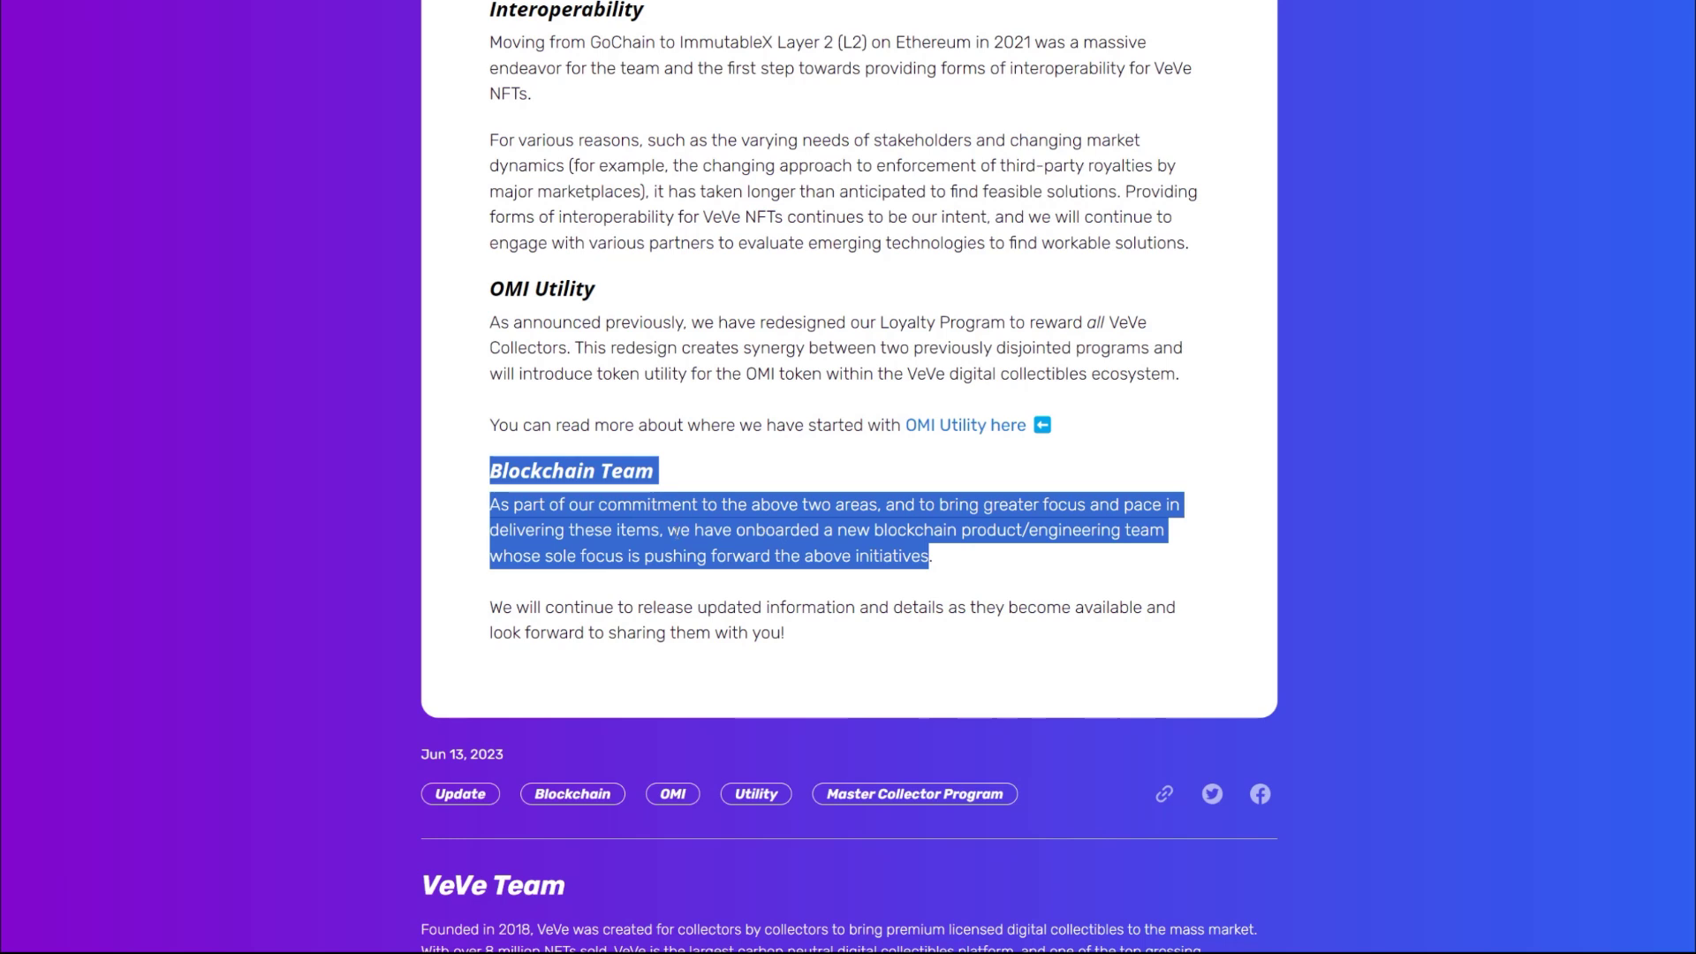
pyautogui.click(677, 532)
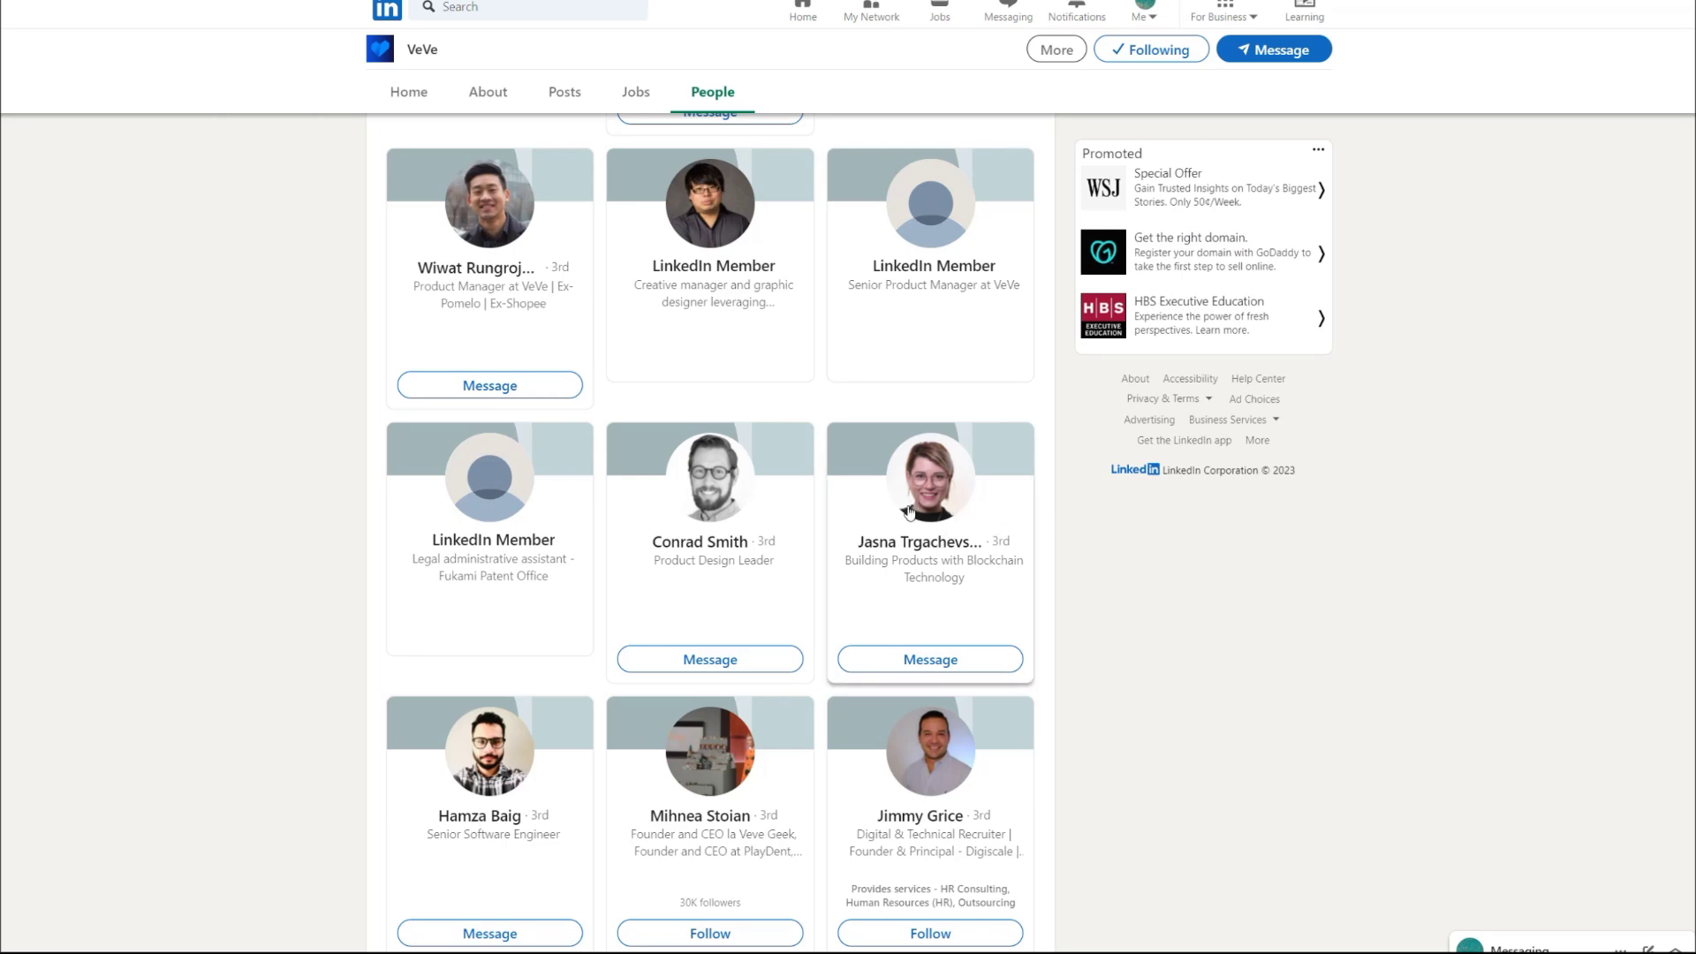
pyautogui.scroll(-10, 739, 531)
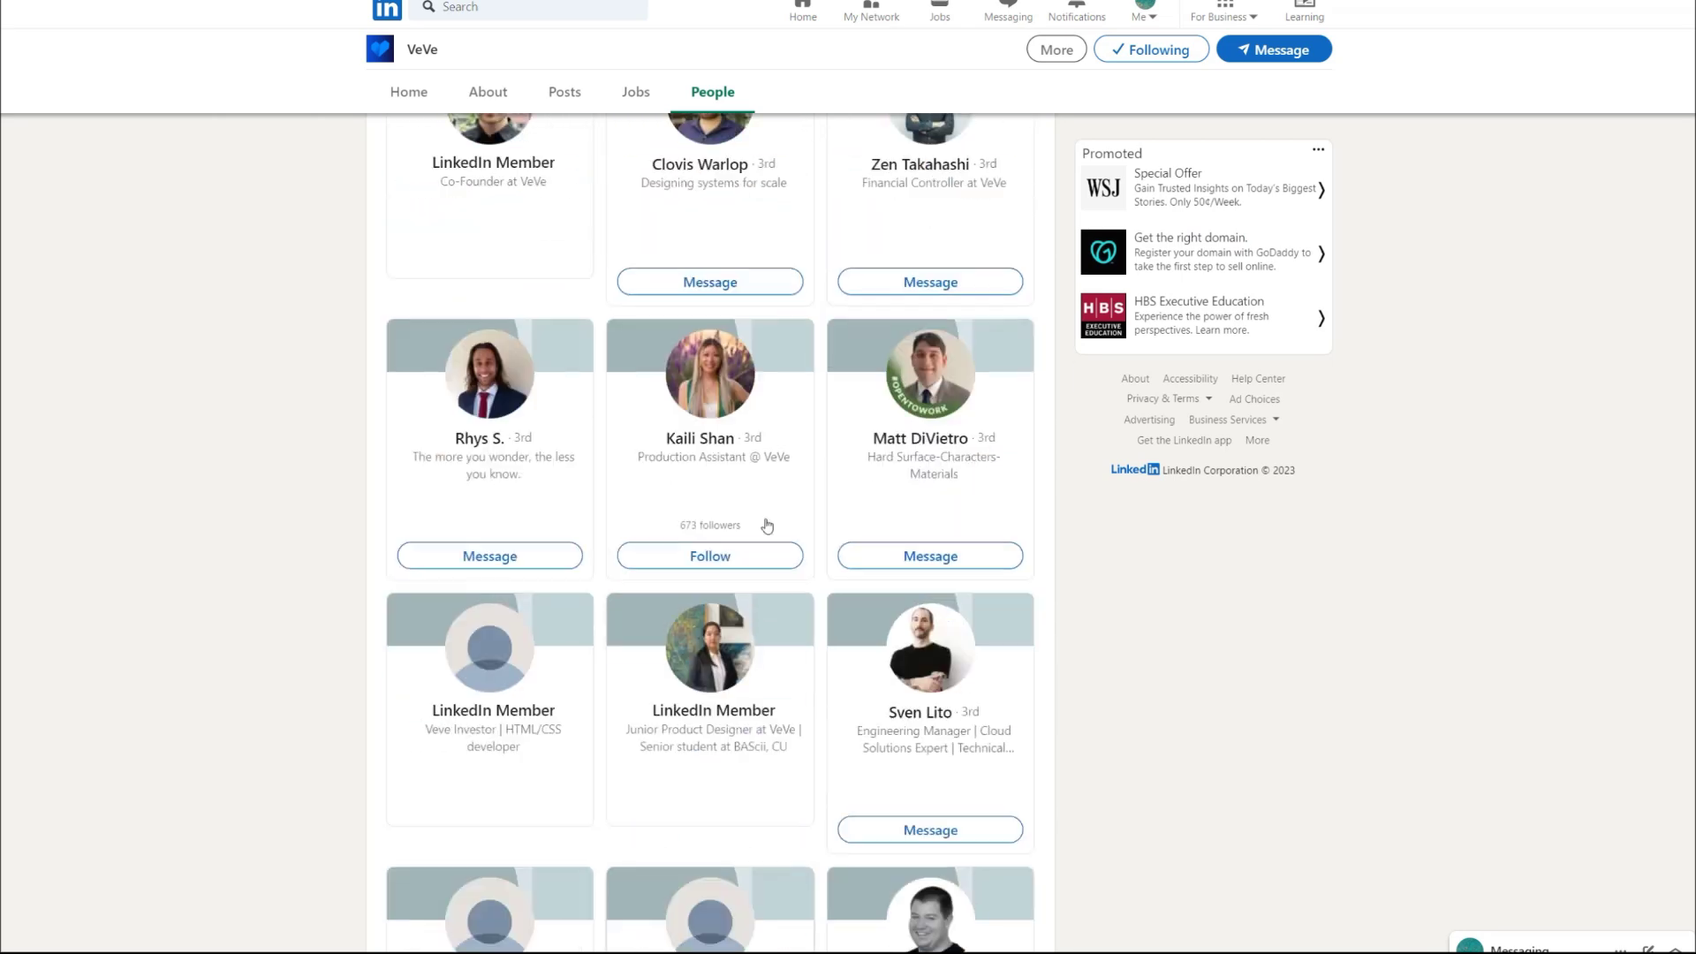
pyautogui.scroll(3, 766, 526)
pyautogui.scroll(10, 766, 526)
pyautogui.scroll(3, 766, 526)
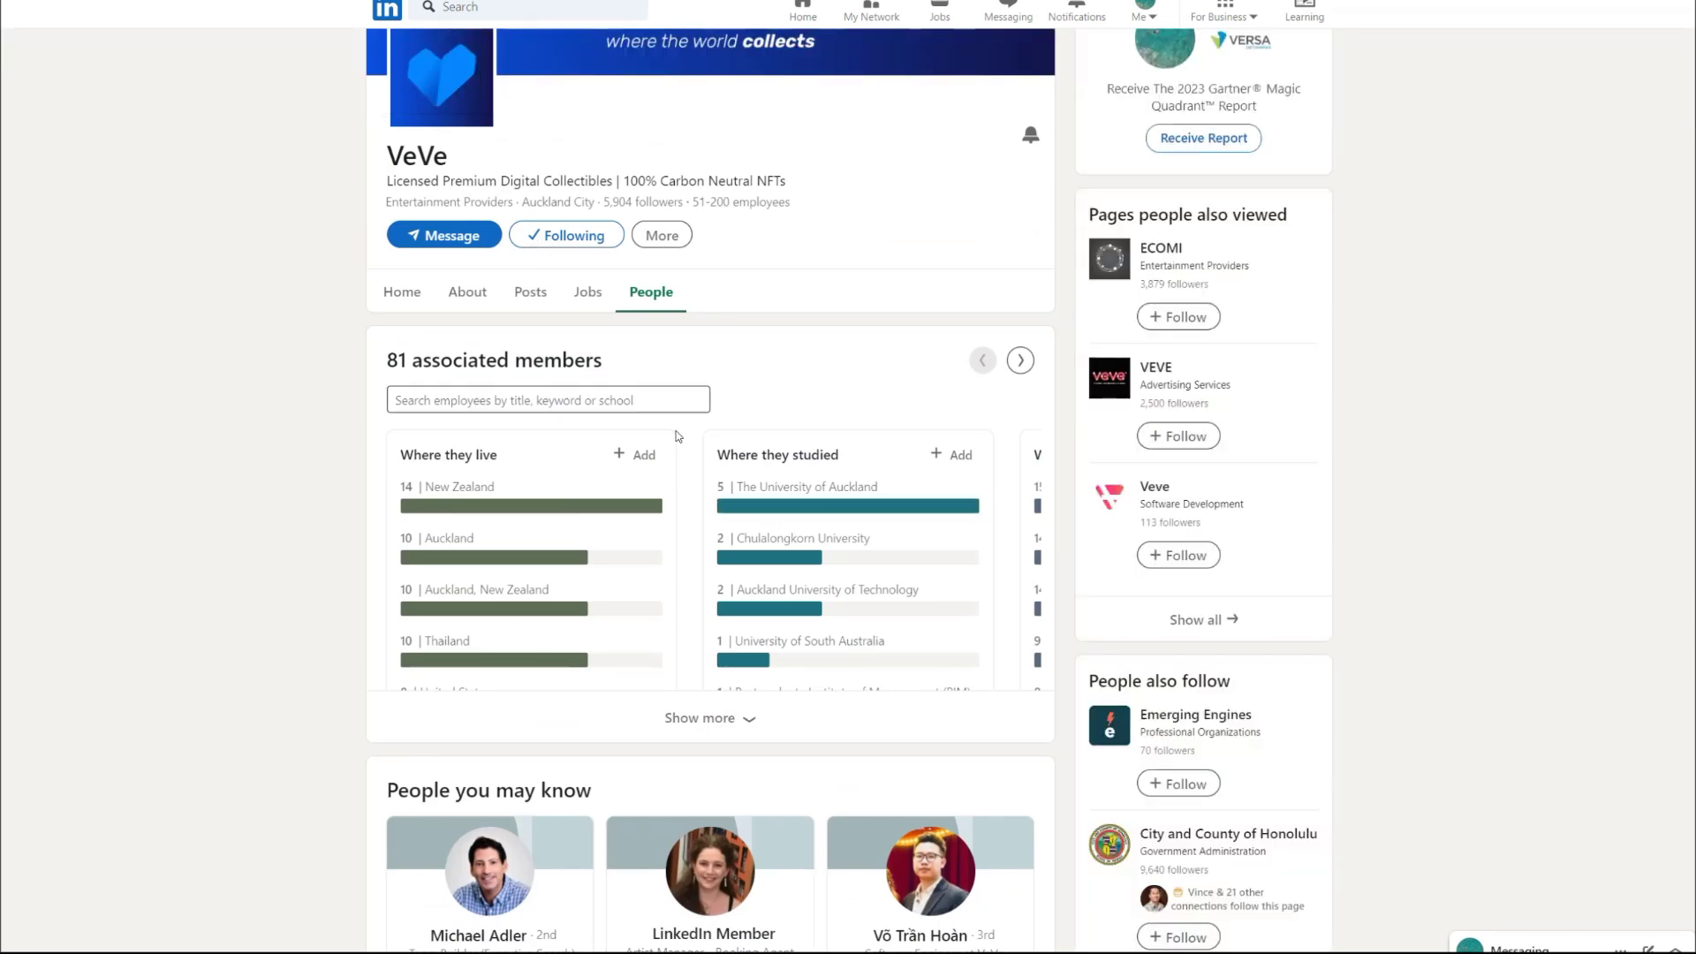
pyautogui.scroll(-5, 666, 436)
pyautogui.scroll(-3, 666, 444)
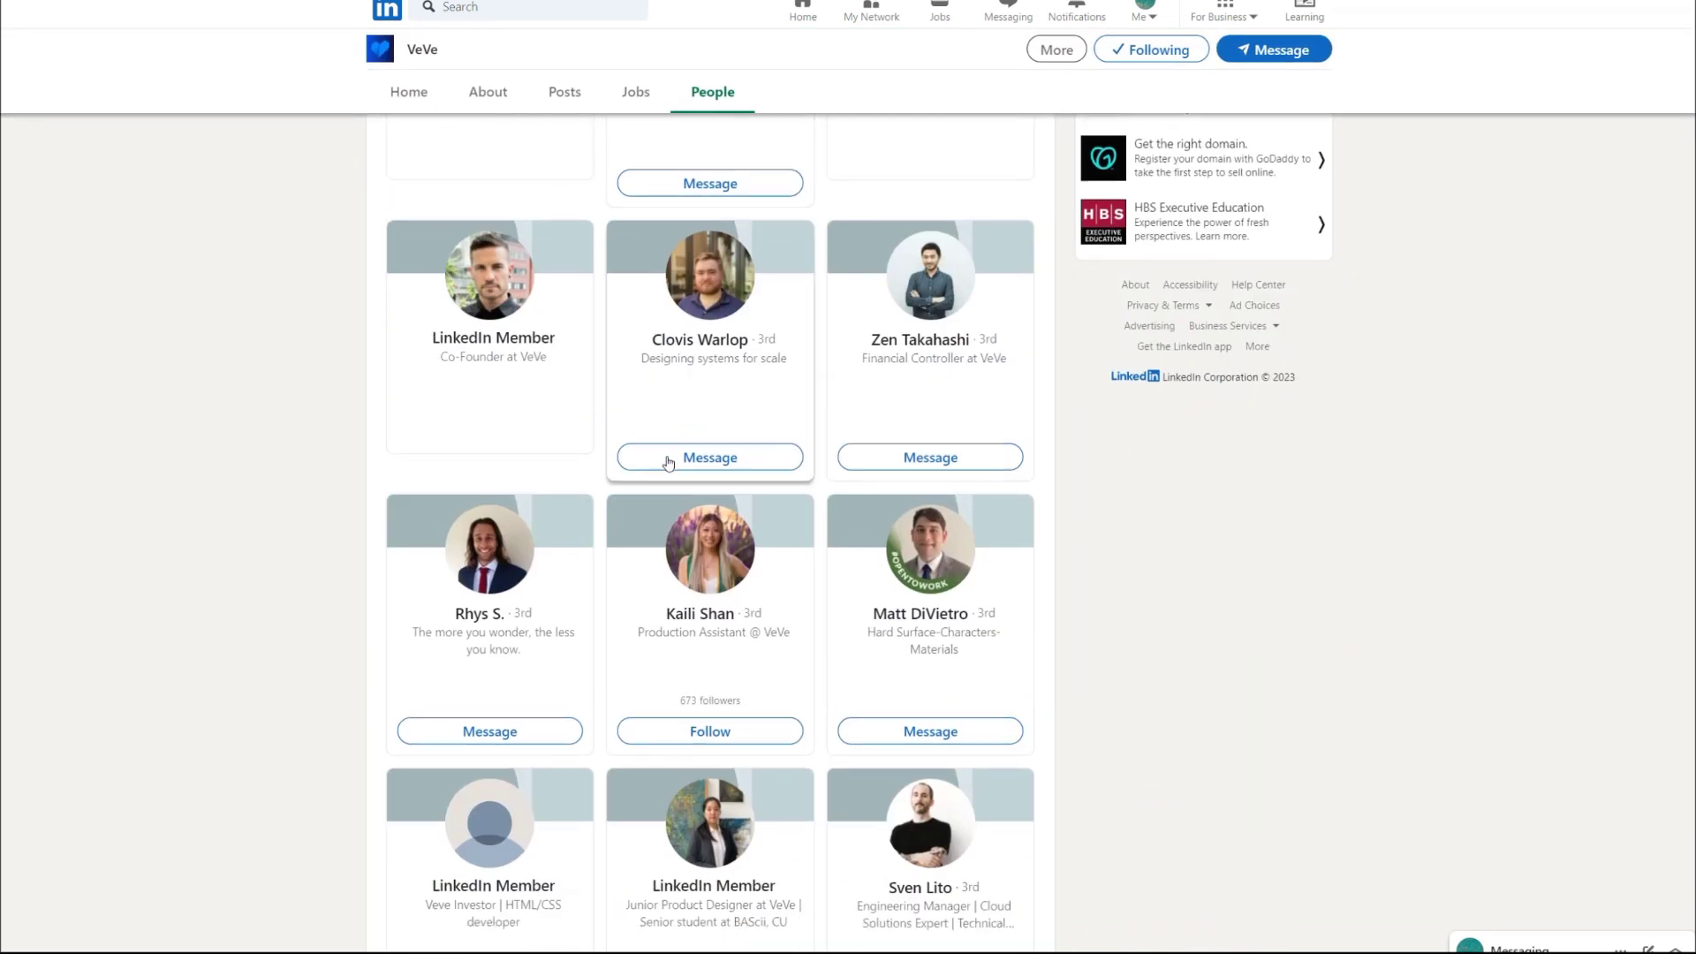
pyautogui.scroll(-5, 668, 462)
pyautogui.scroll(-4, 668, 463)
pyautogui.scroll(-4, 667, 463)
pyautogui.scroll(-4, 669, 463)
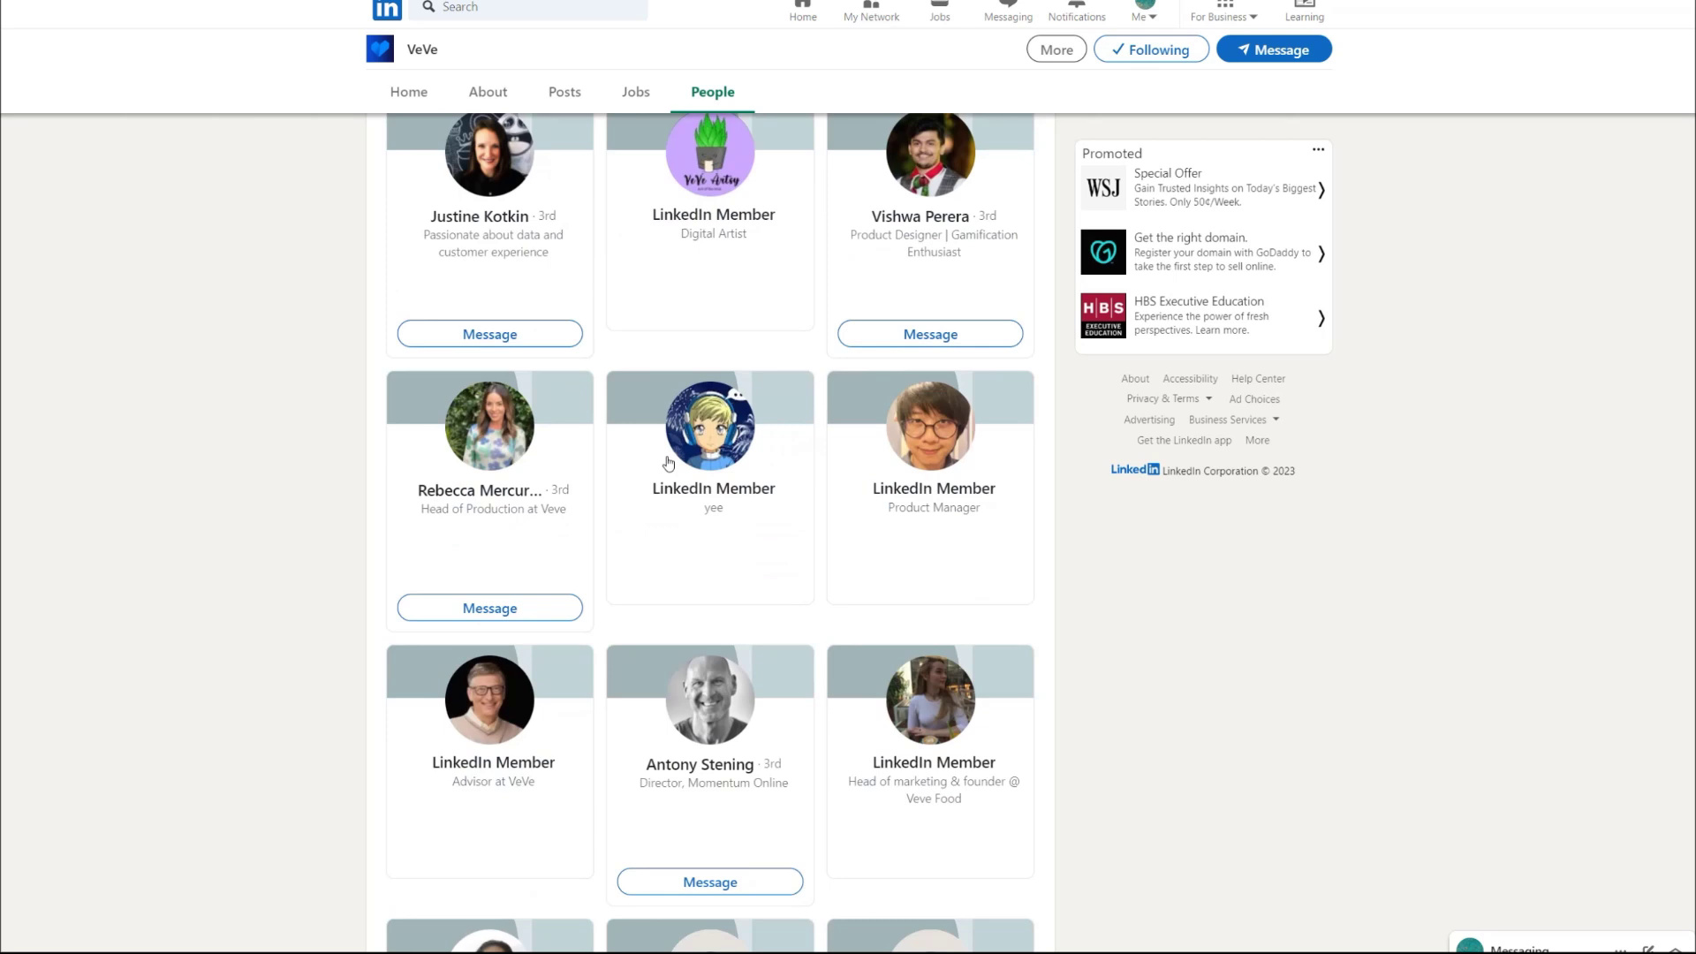
pyautogui.scroll(-4, 668, 463)
pyautogui.scroll(-1, 669, 463)
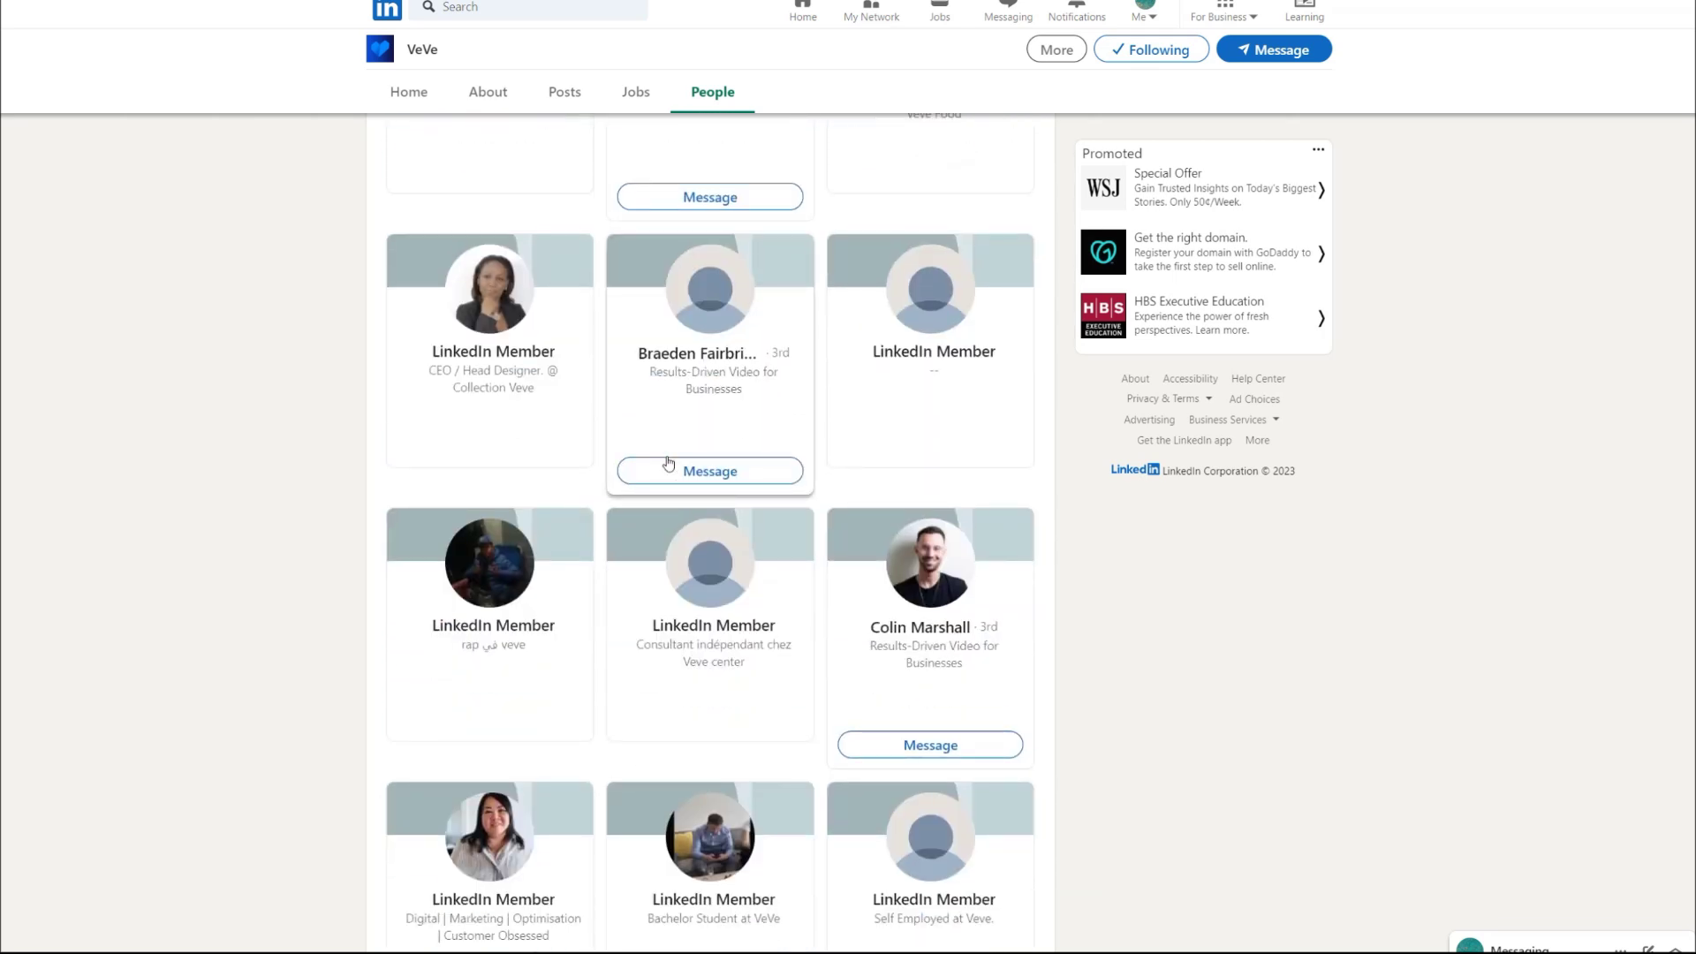
pyautogui.scroll(3, 668, 462)
pyautogui.scroll(1, 668, 466)
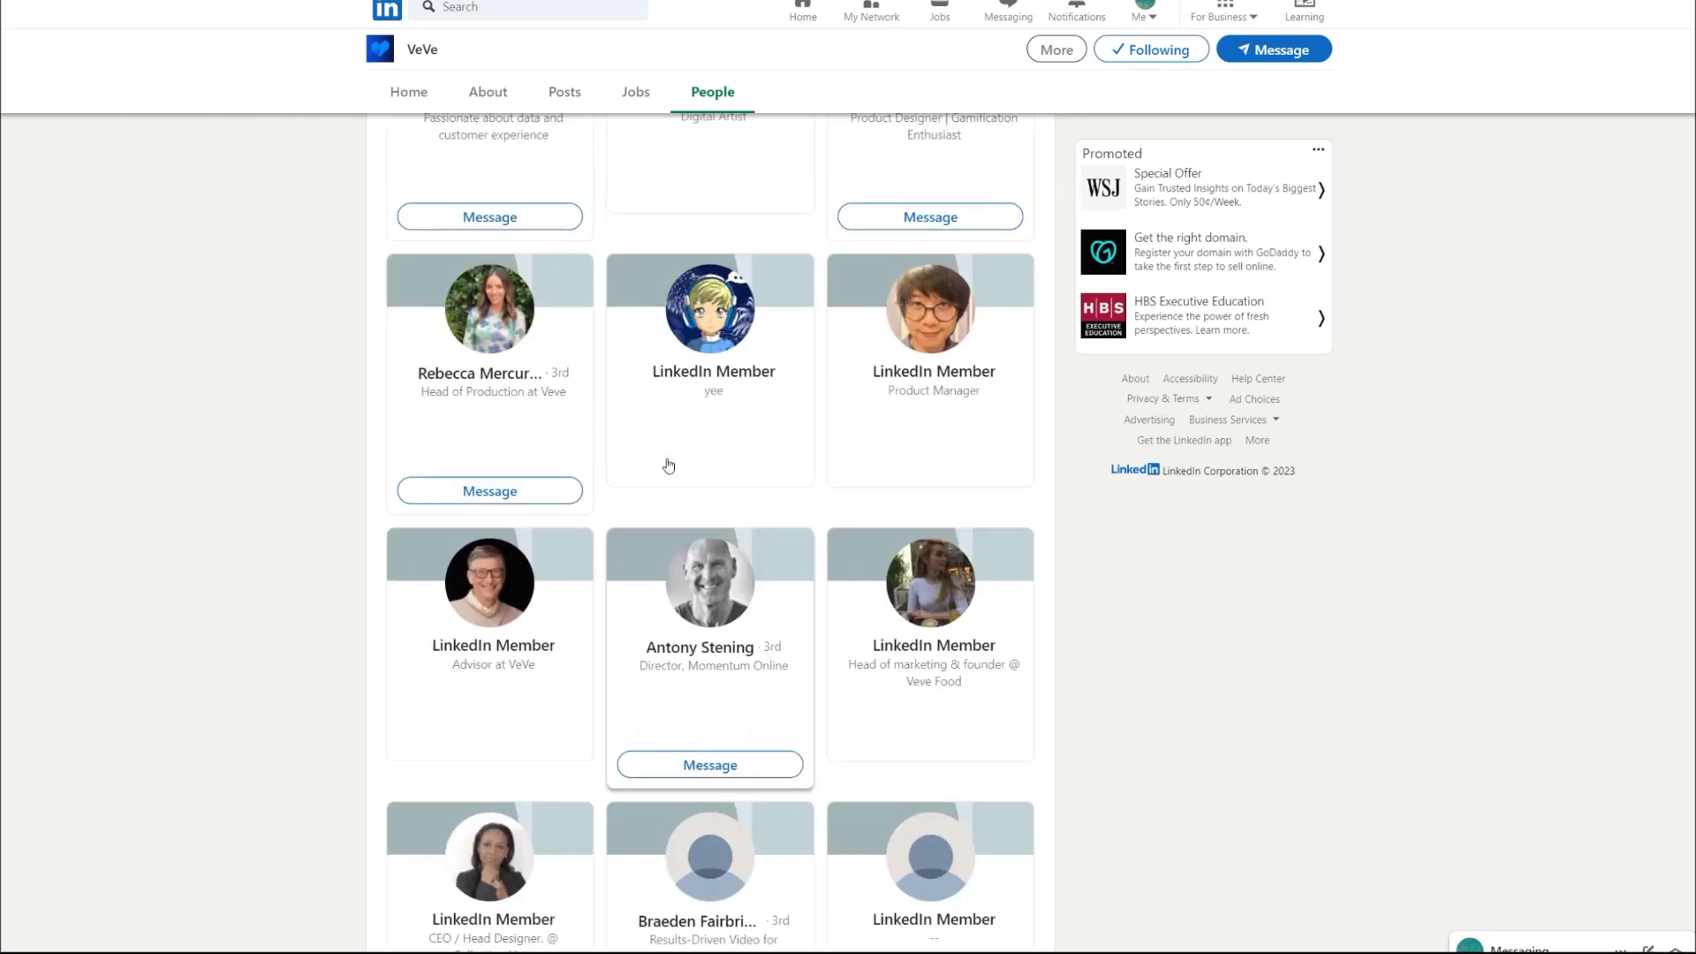
pyautogui.scroll(2, 668, 464)
pyautogui.scroll(3, 667, 469)
pyautogui.scroll(-3, 639, 495)
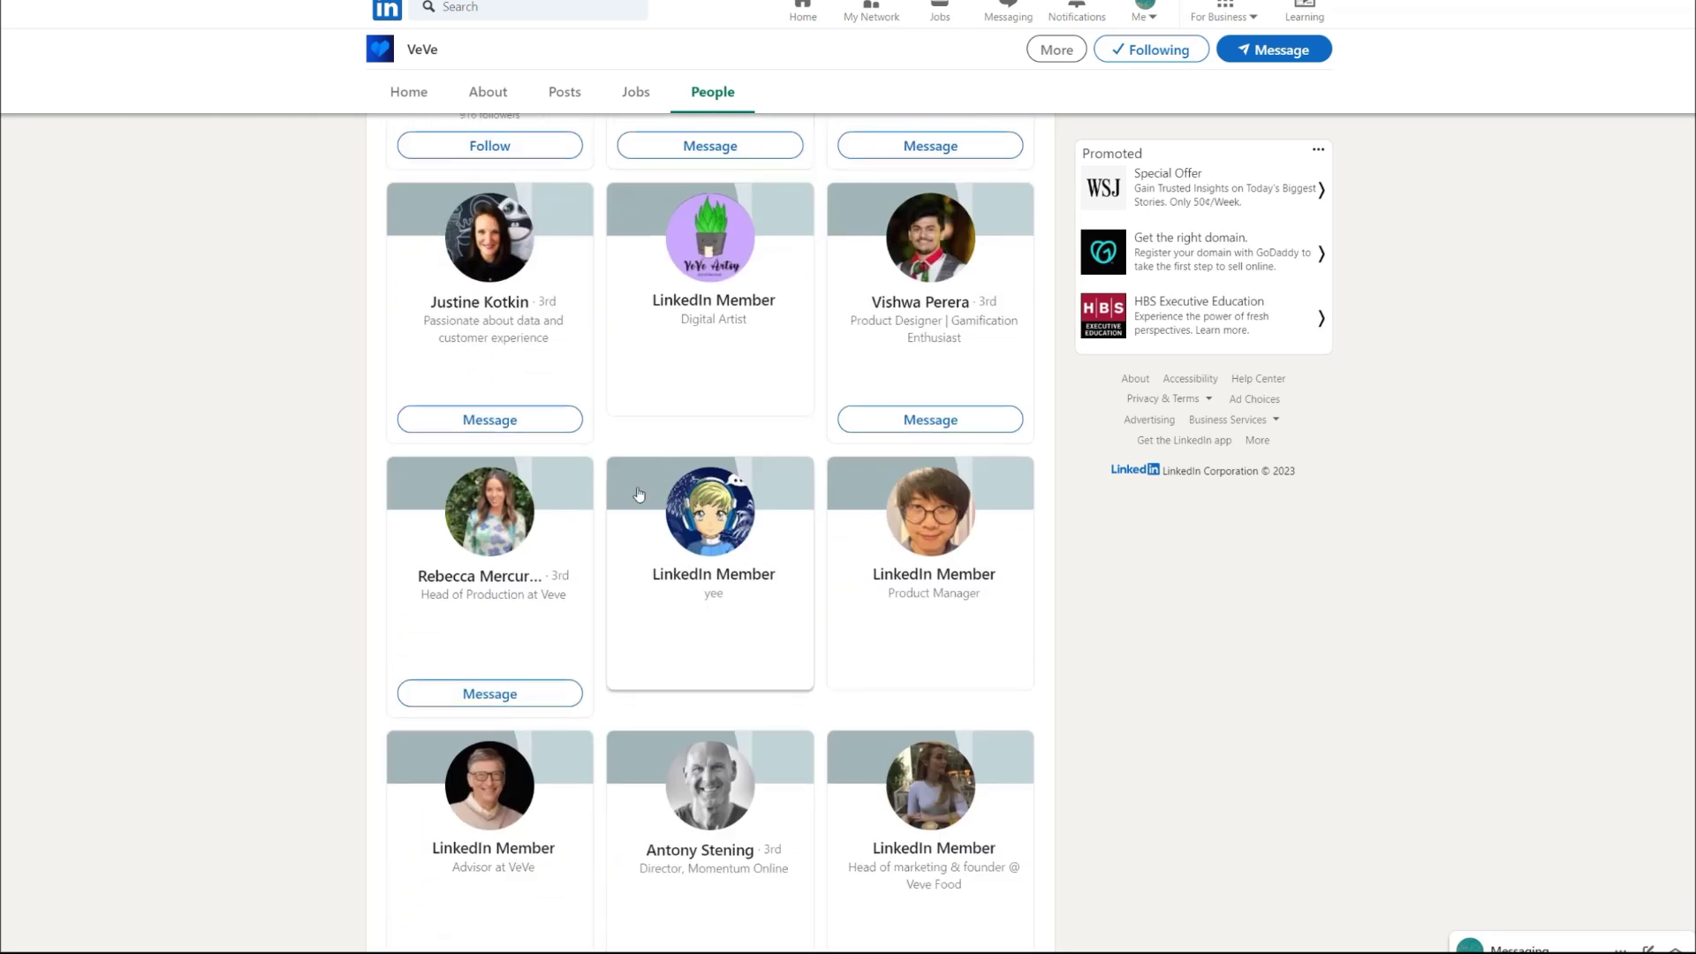
pyautogui.scroll(-2, 638, 495)
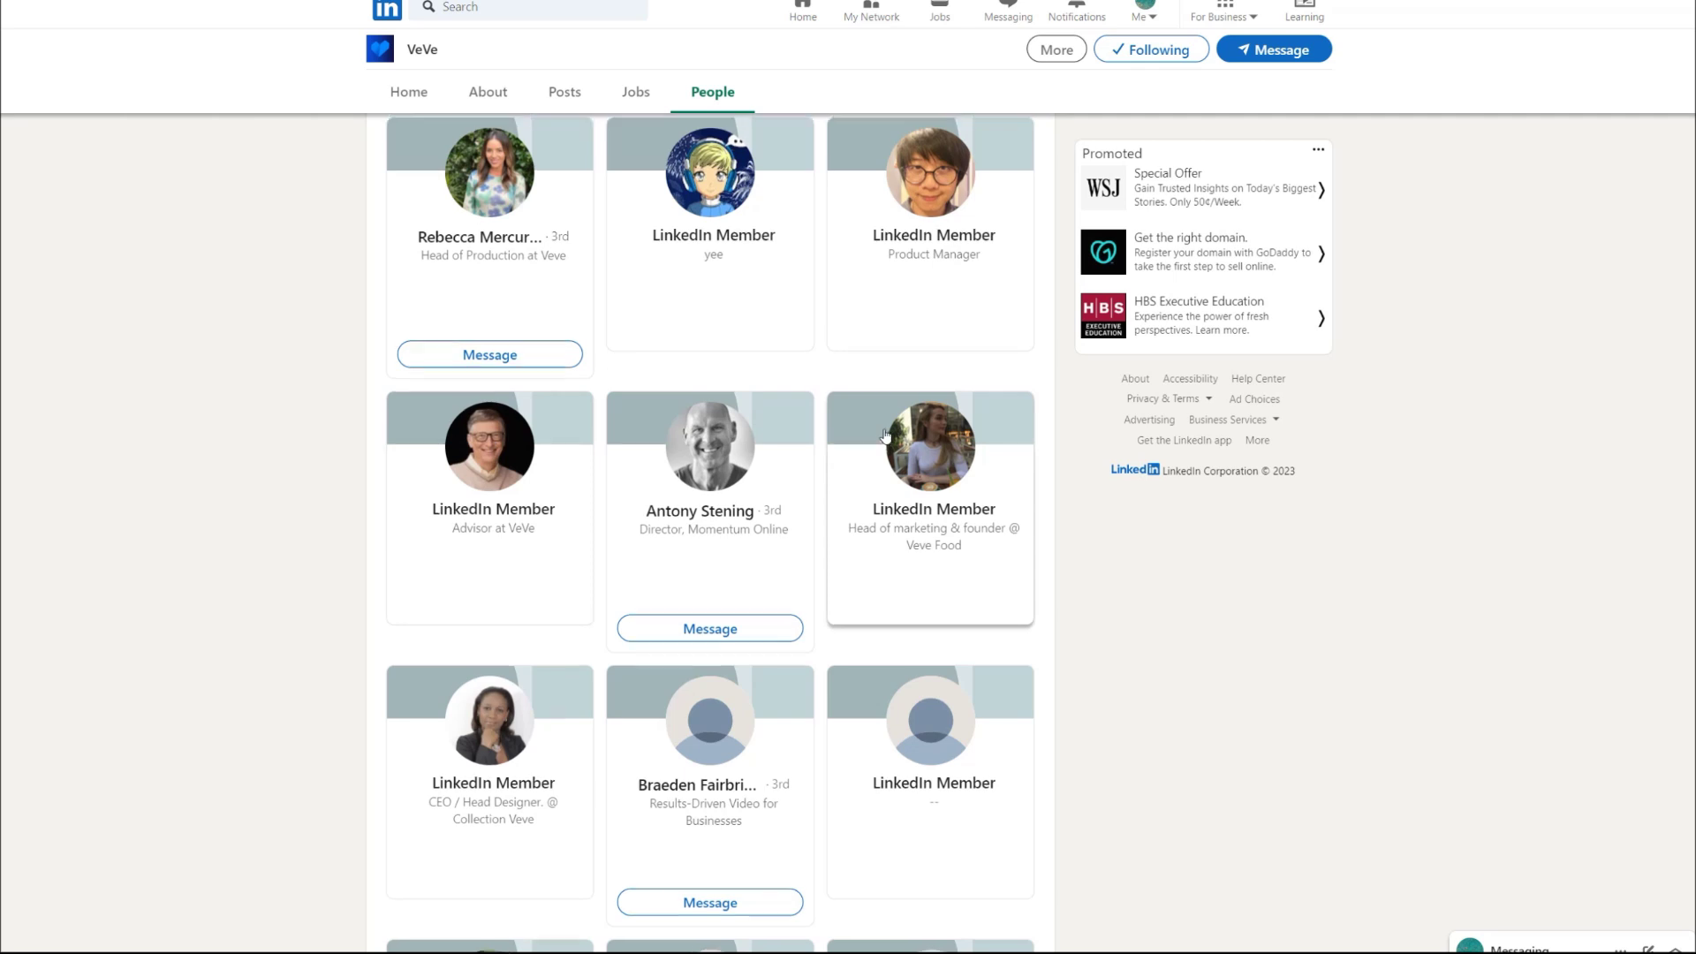
pyautogui.scroll(5, 885, 437)
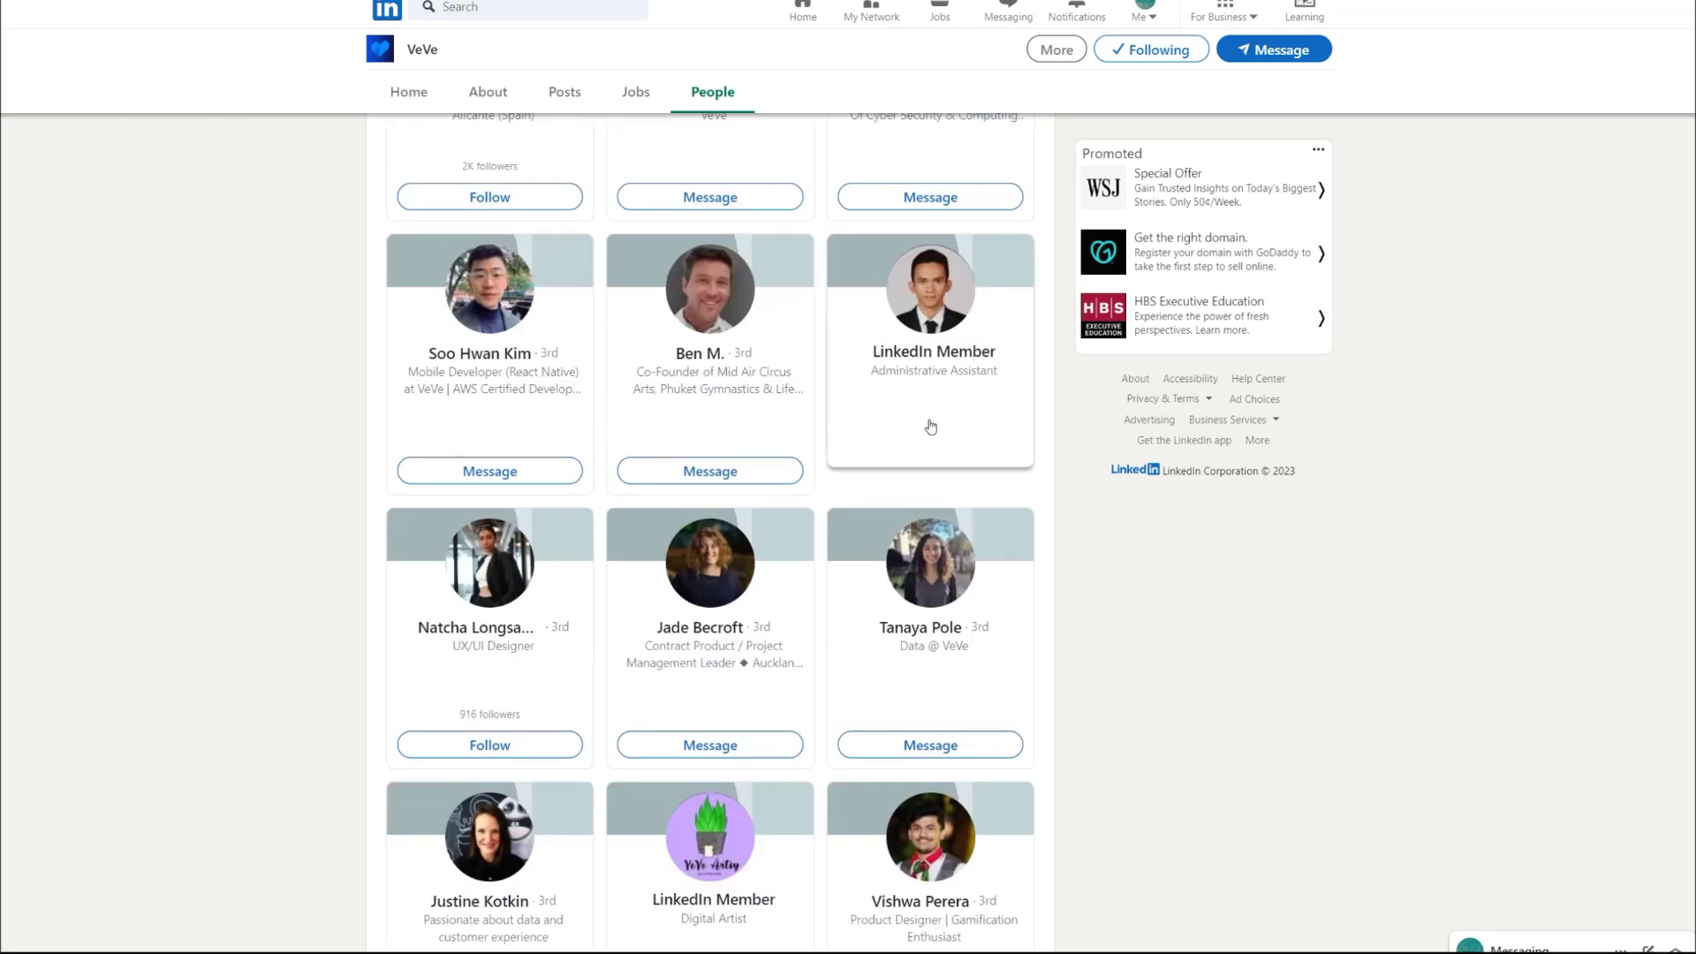
pyautogui.scroll(2, 931, 426)
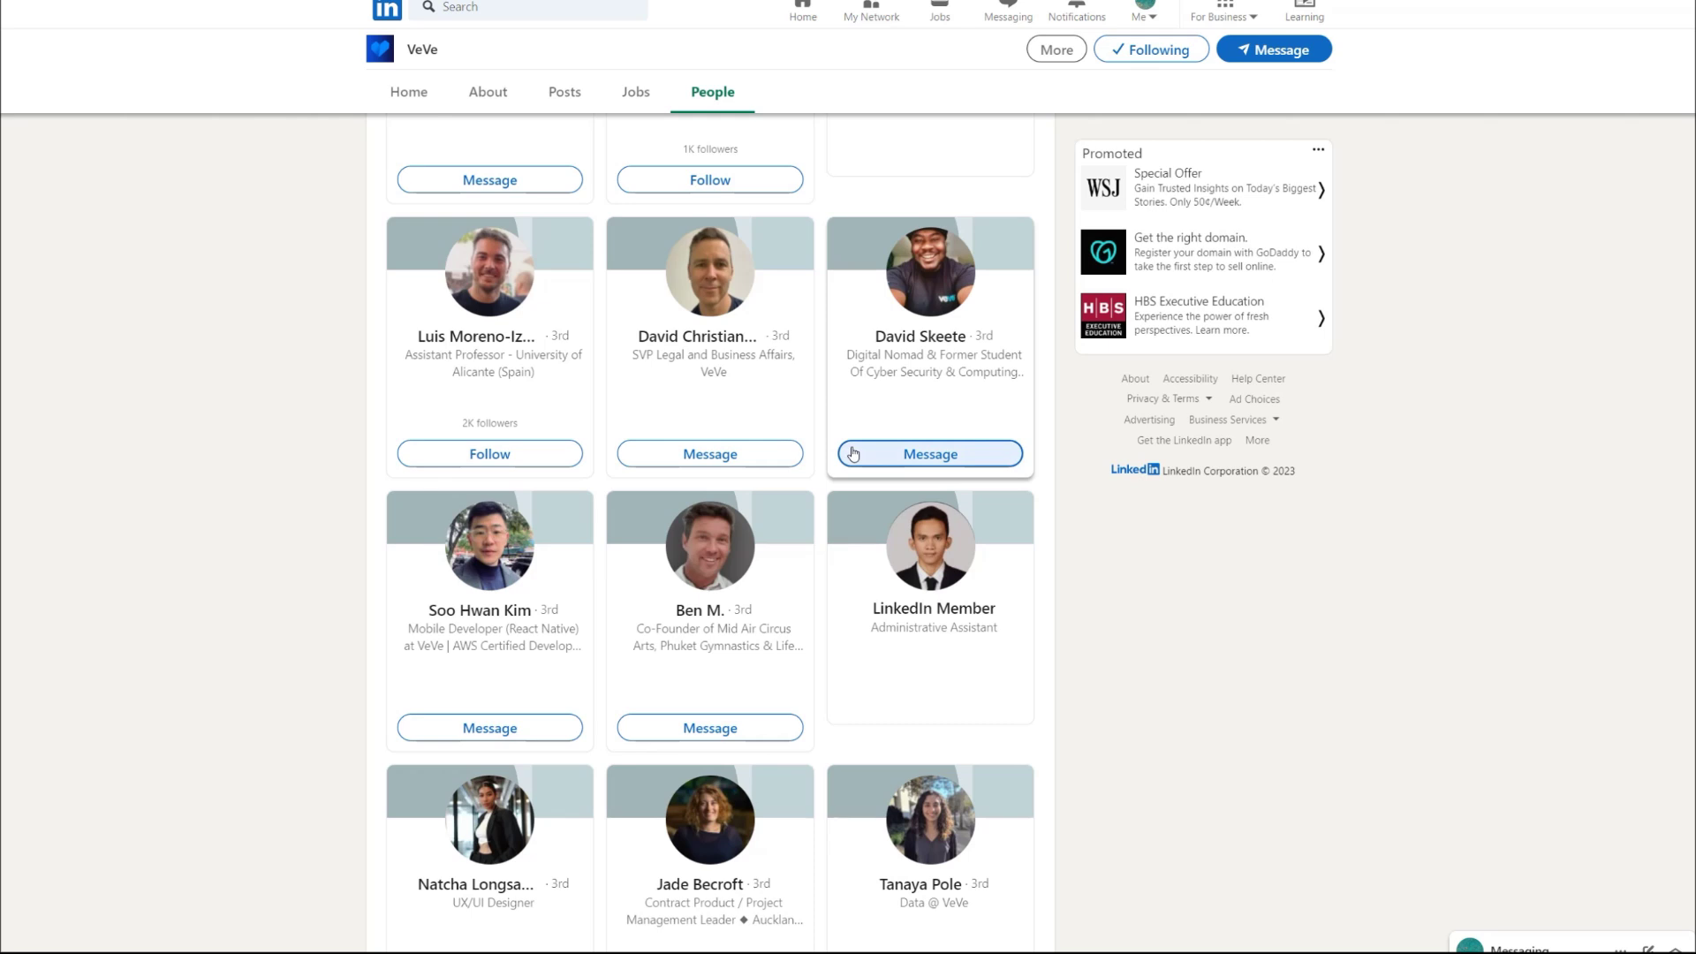
pyautogui.scroll(-3, 1000, 517)
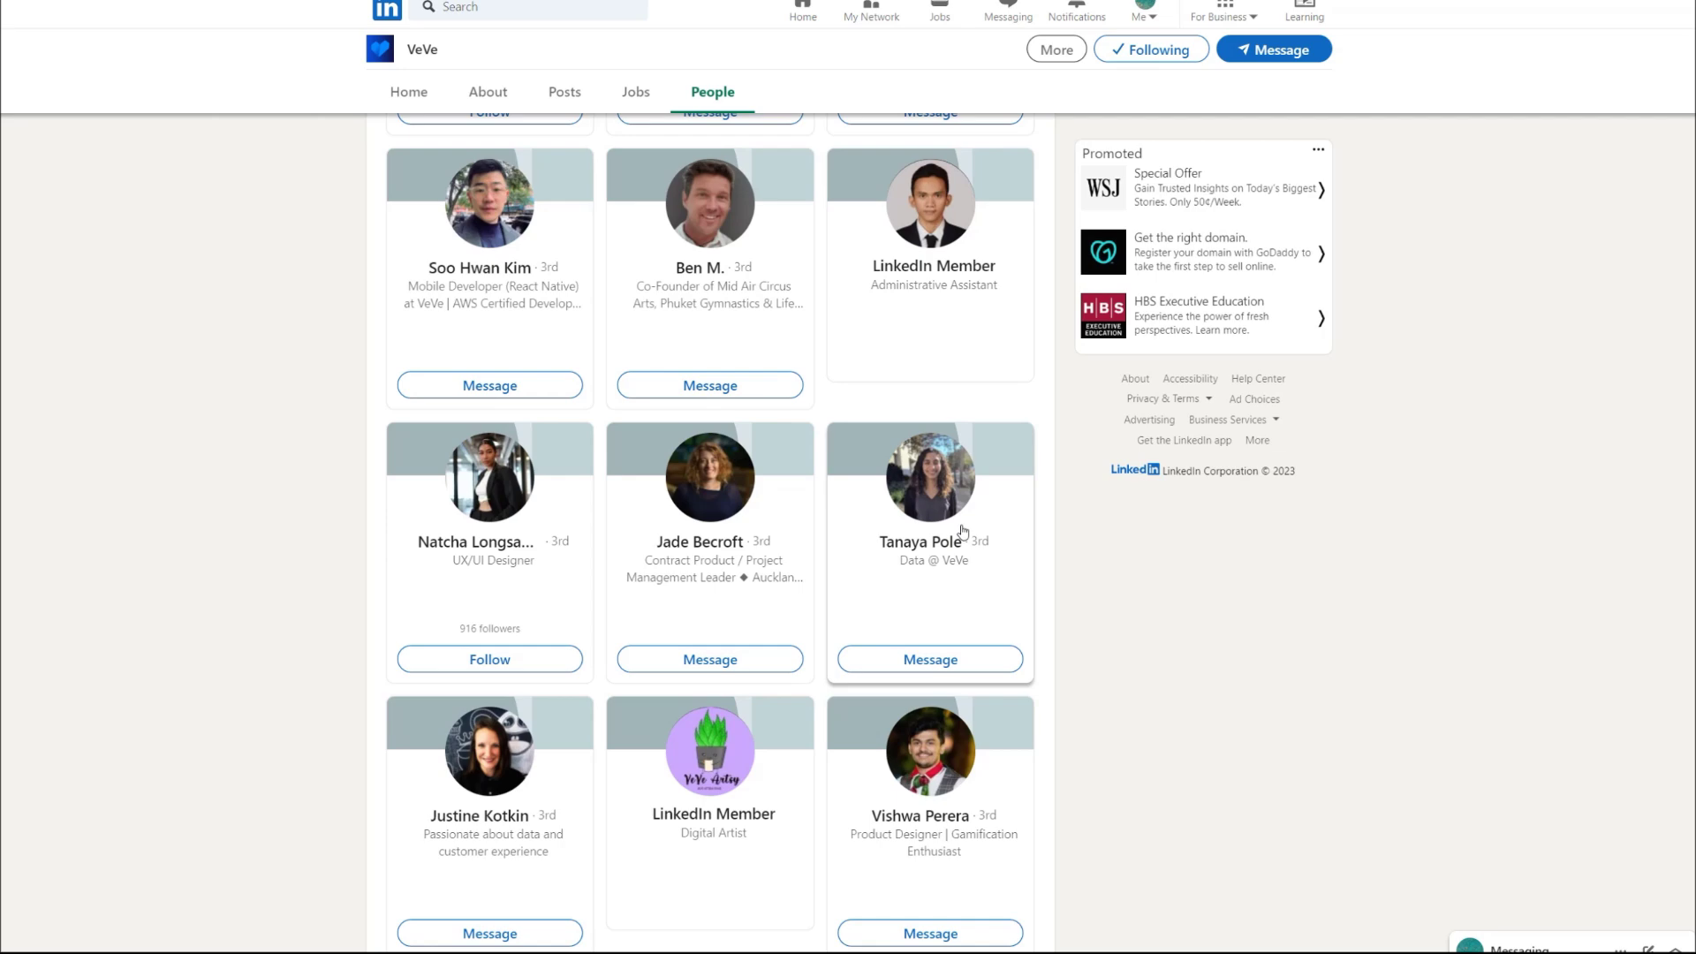
pyautogui.scroll(-5, 963, 524)
pyautogui.scroll(-5, 959, 522)
pyautogui.scroll(-3, 963, 523)
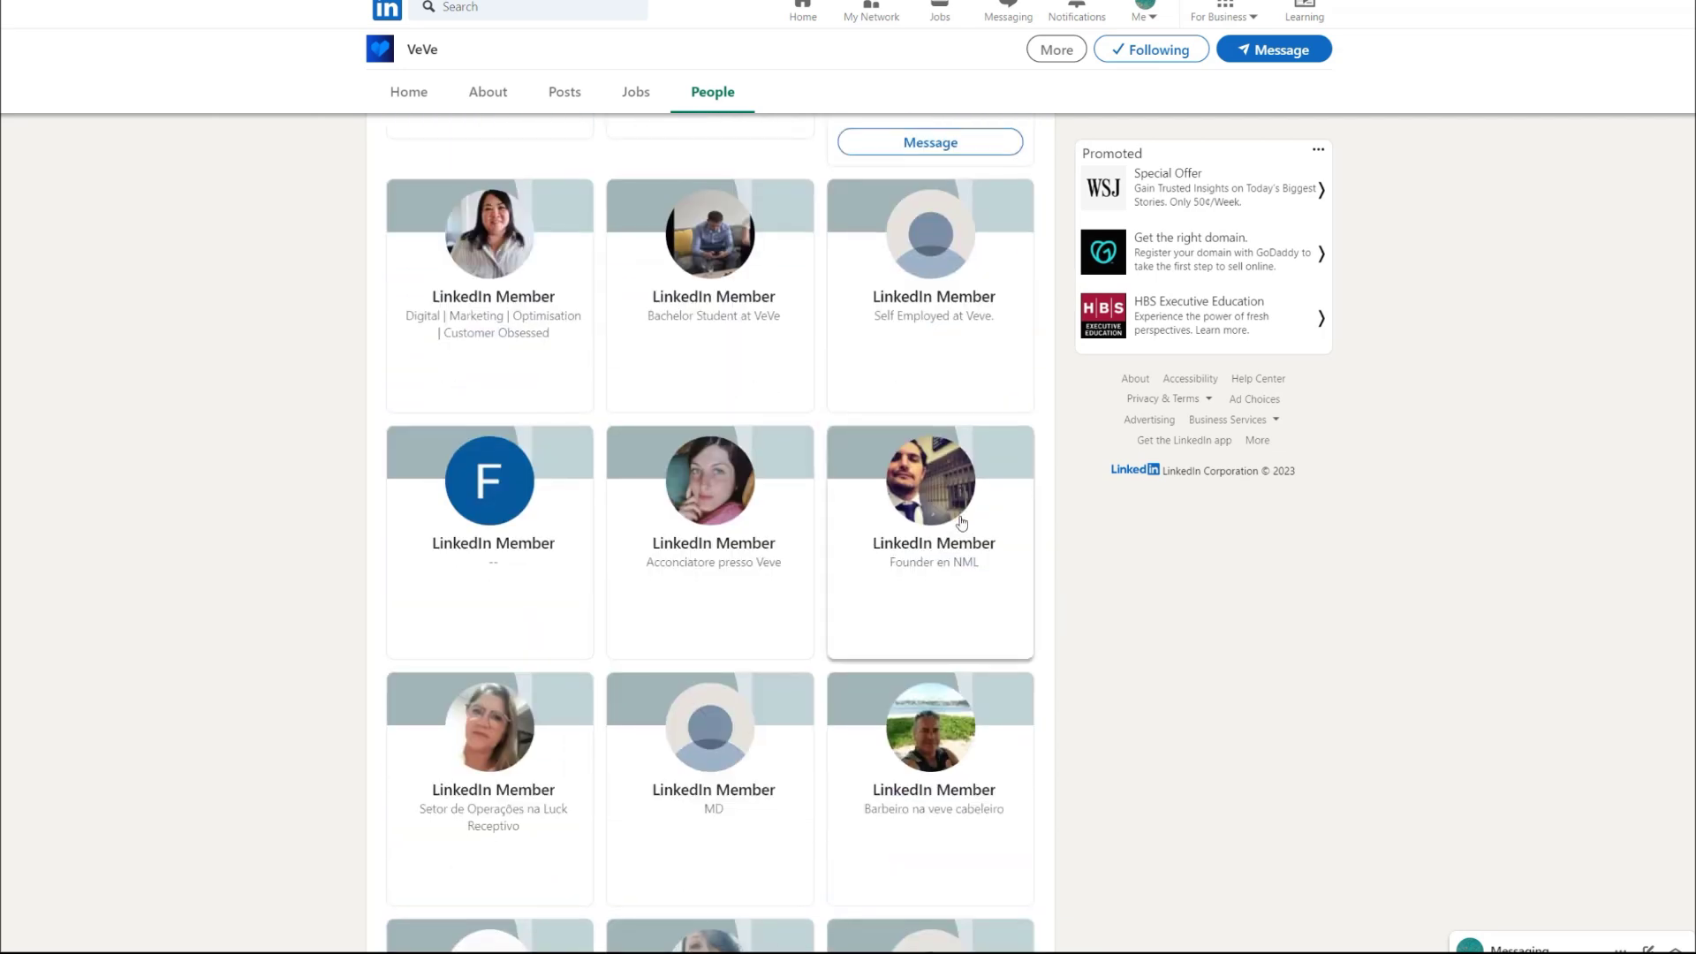
pyautogui.scroll(-3, 962, 523)
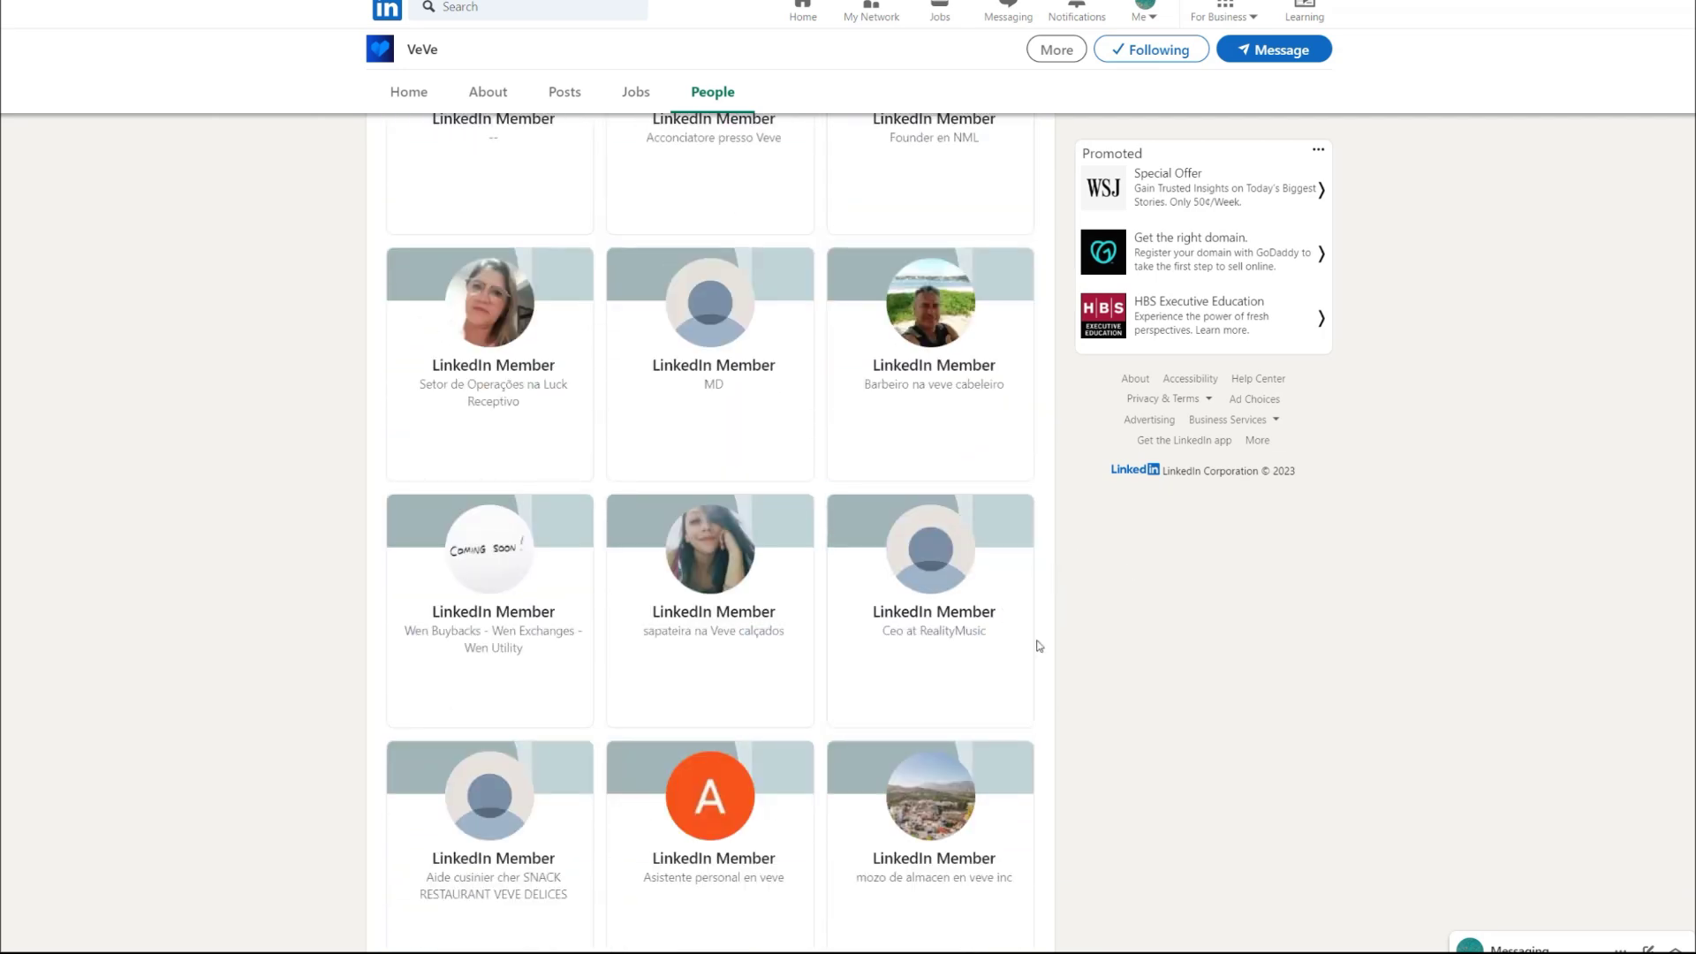
pyautogui.scroll(-3, 1028, 733)
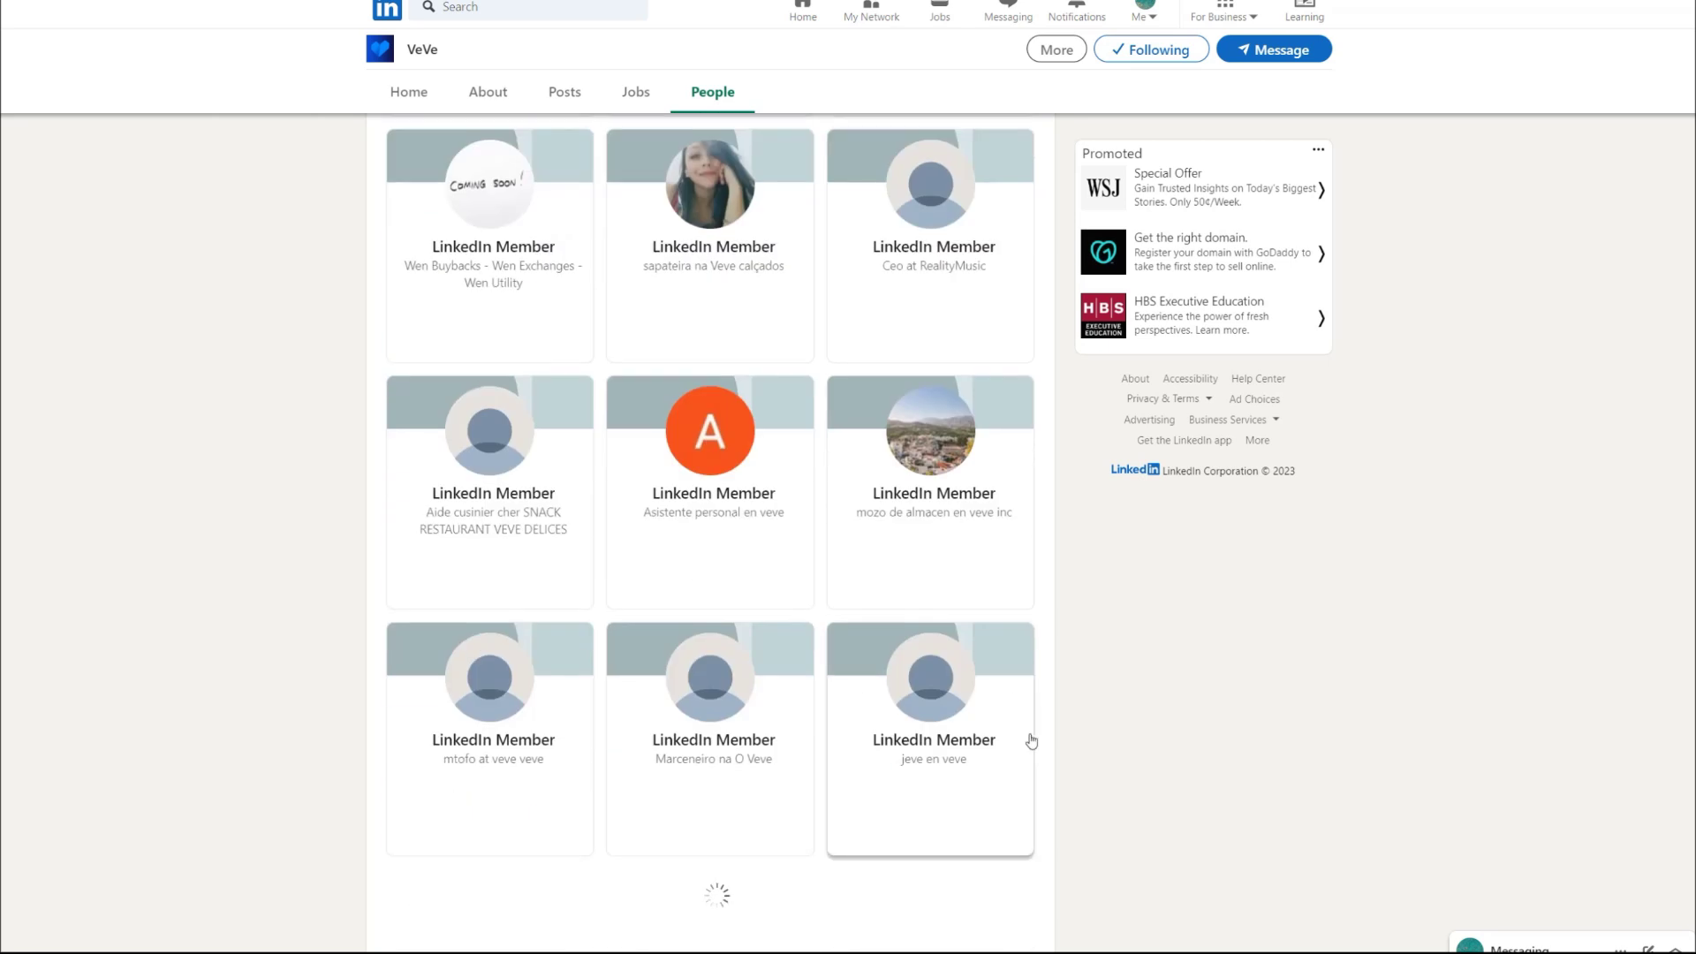
pyautogui.scroll(-5, 915, 733)
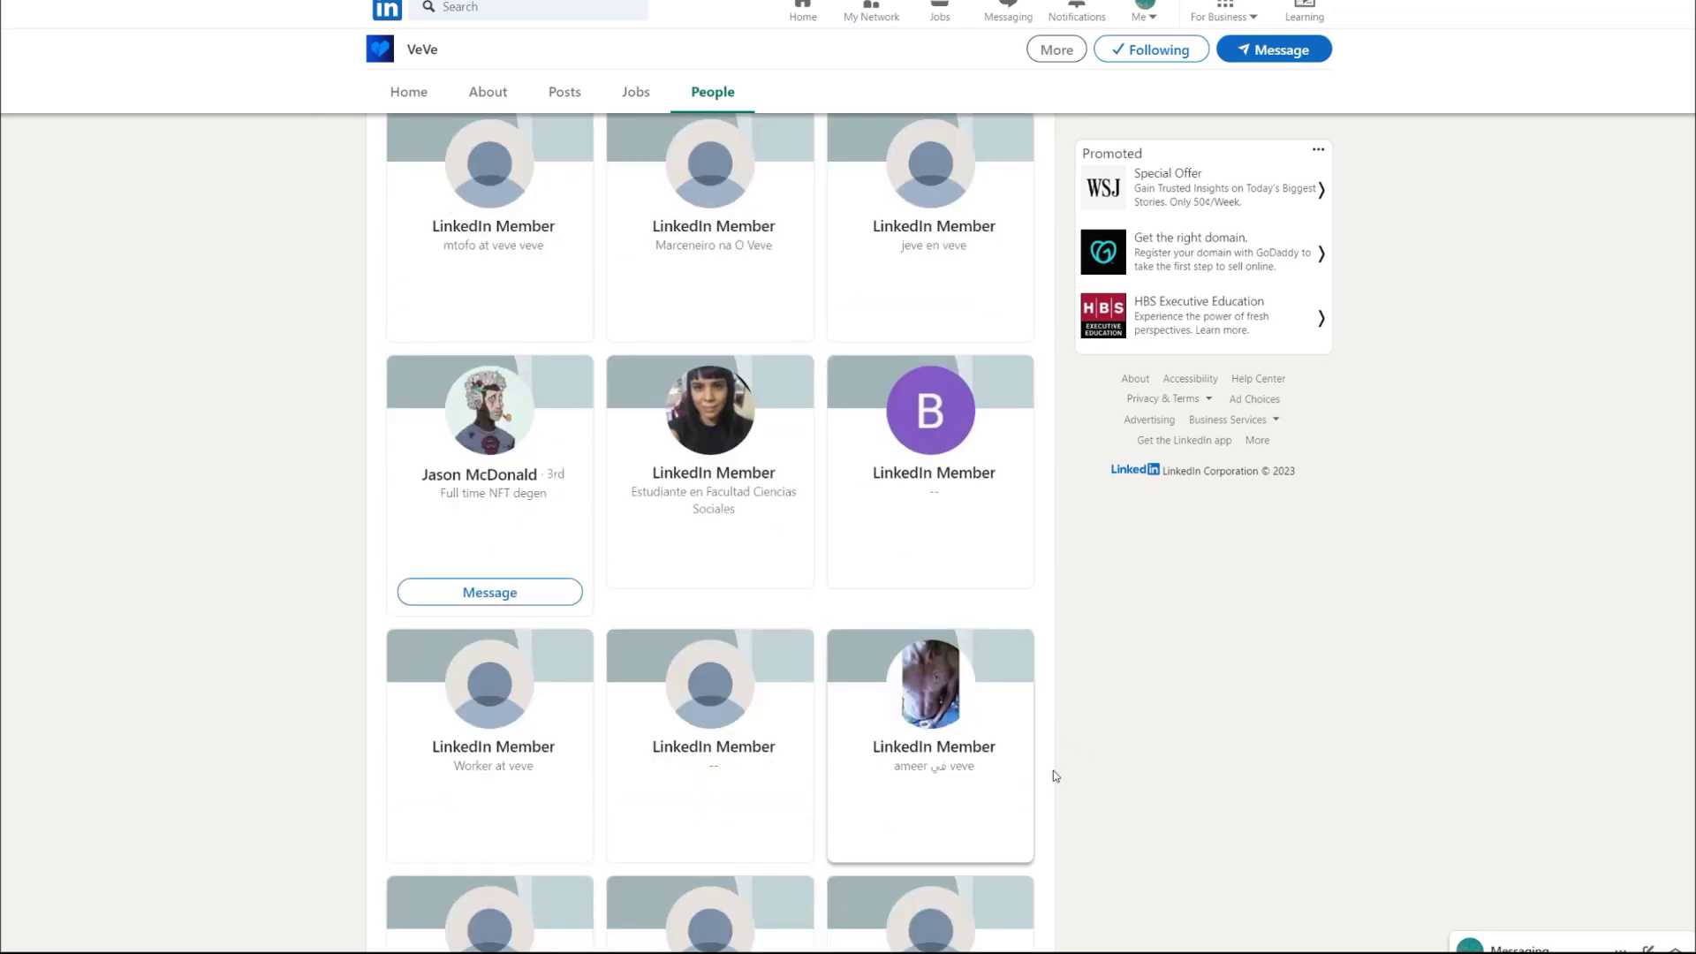
pyautogui.scroll(3, 1055, 762)
pyautogui.scroll(-5, 1055, 760)
pyautogui.scroll(-5, 985, 730)
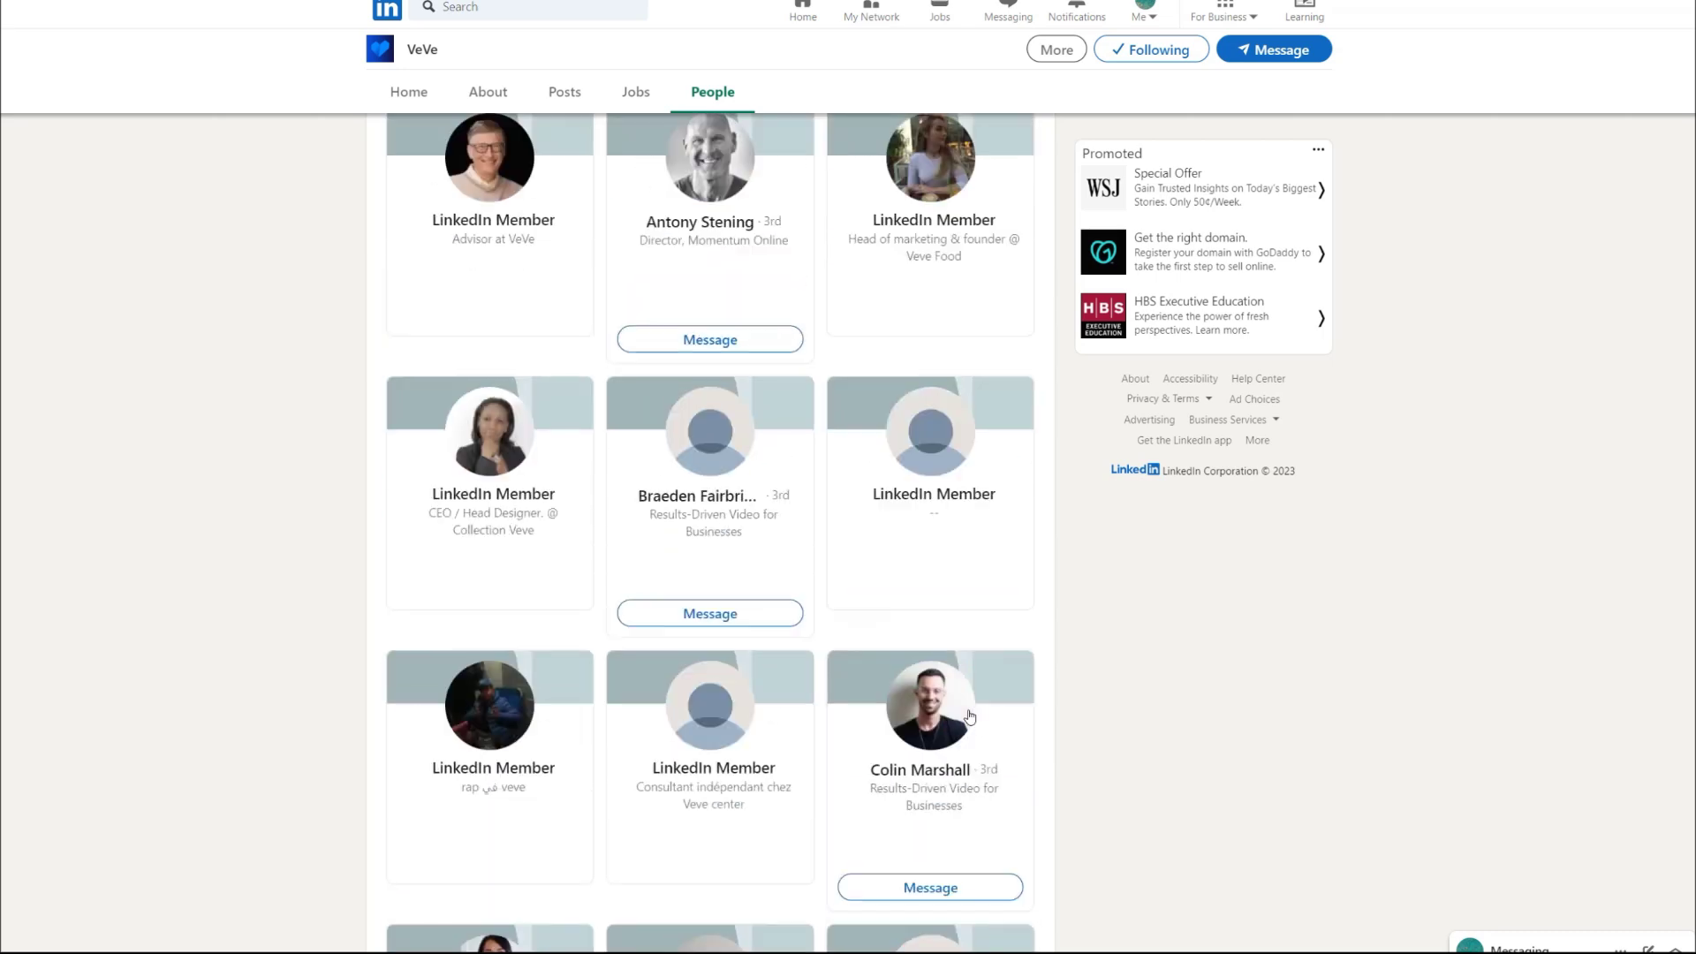
pyautogui.scroll(-5, 984, 730)
pyautogui.scroll(-3, 969, 716)
pyautogui.scroll(-5, 969, 717)
pyautogui.scroll(4, 968, 717)
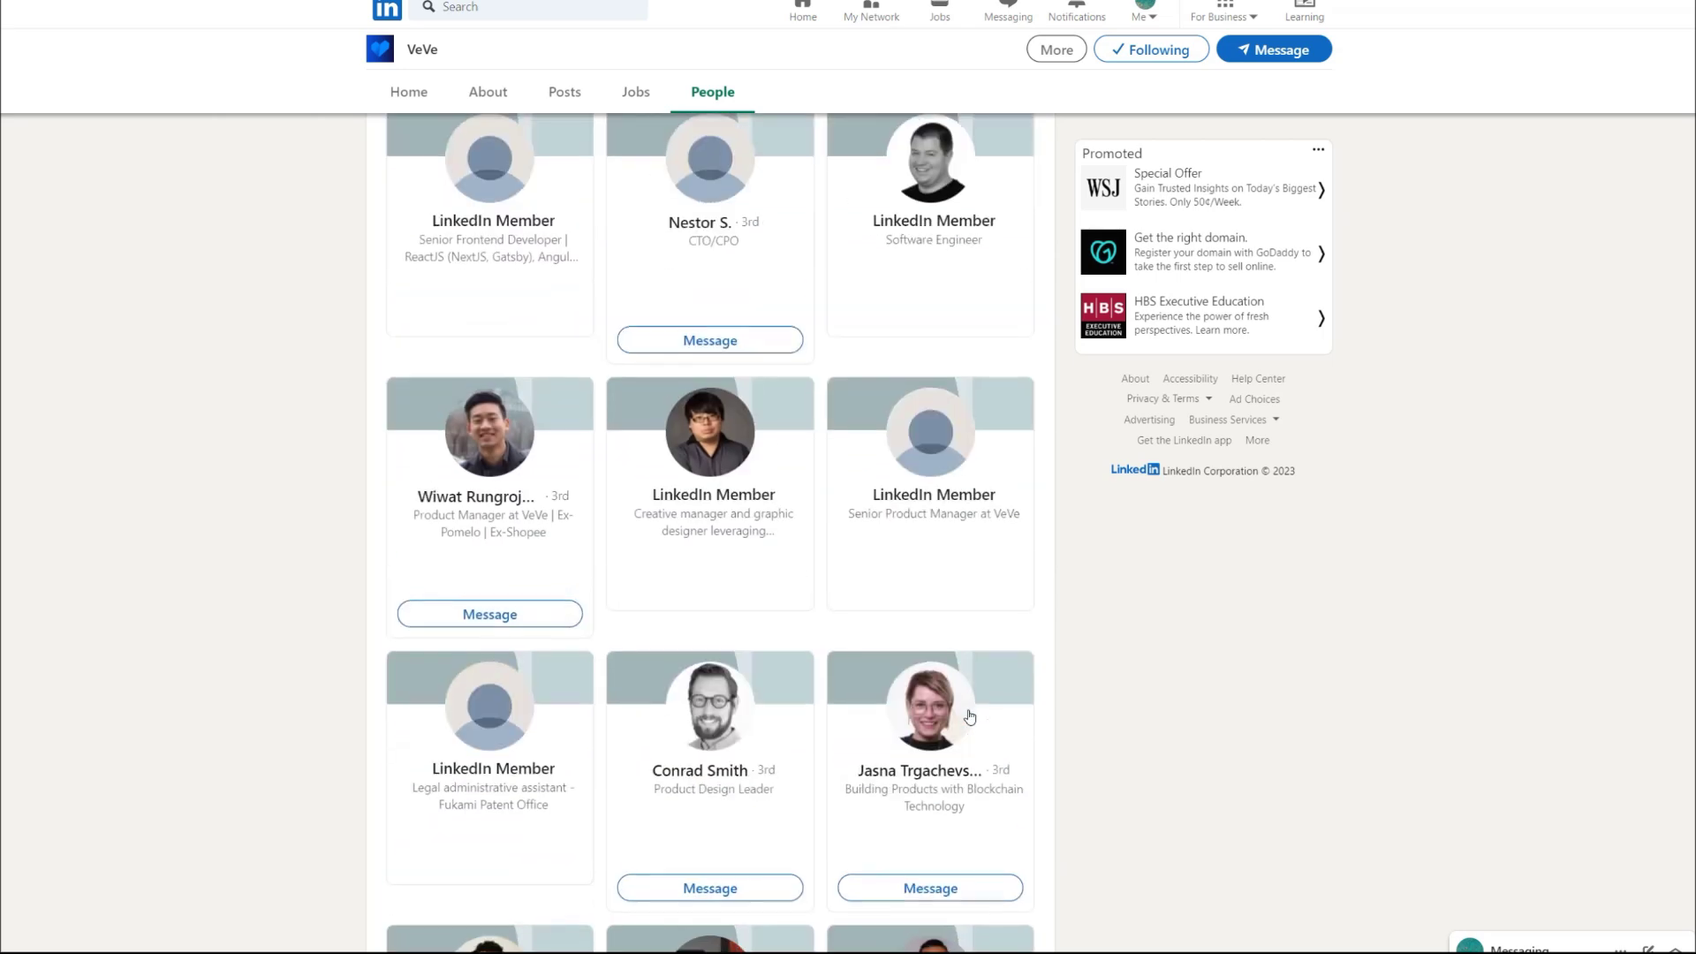
pyautogui.scroll(4, 970, 716)
pyautogui.scroll(1, 971, 718)
pyautogui.scroll(3, 966, 712)
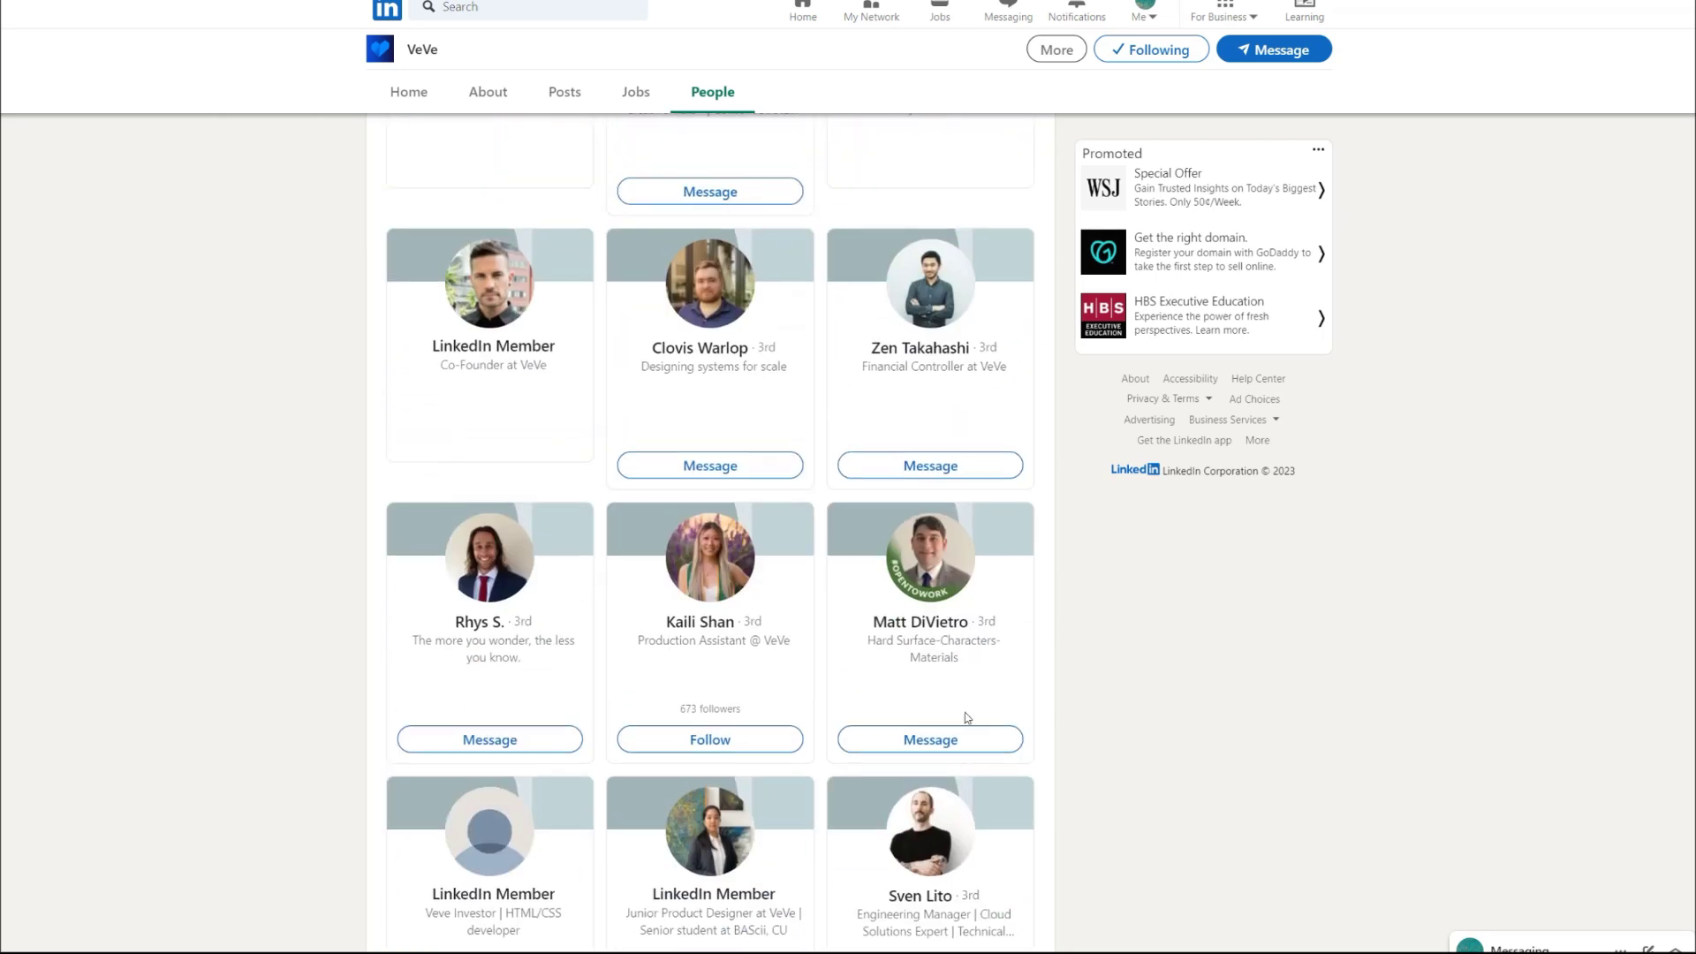
pyautogui.scroll(3, 913, 693)
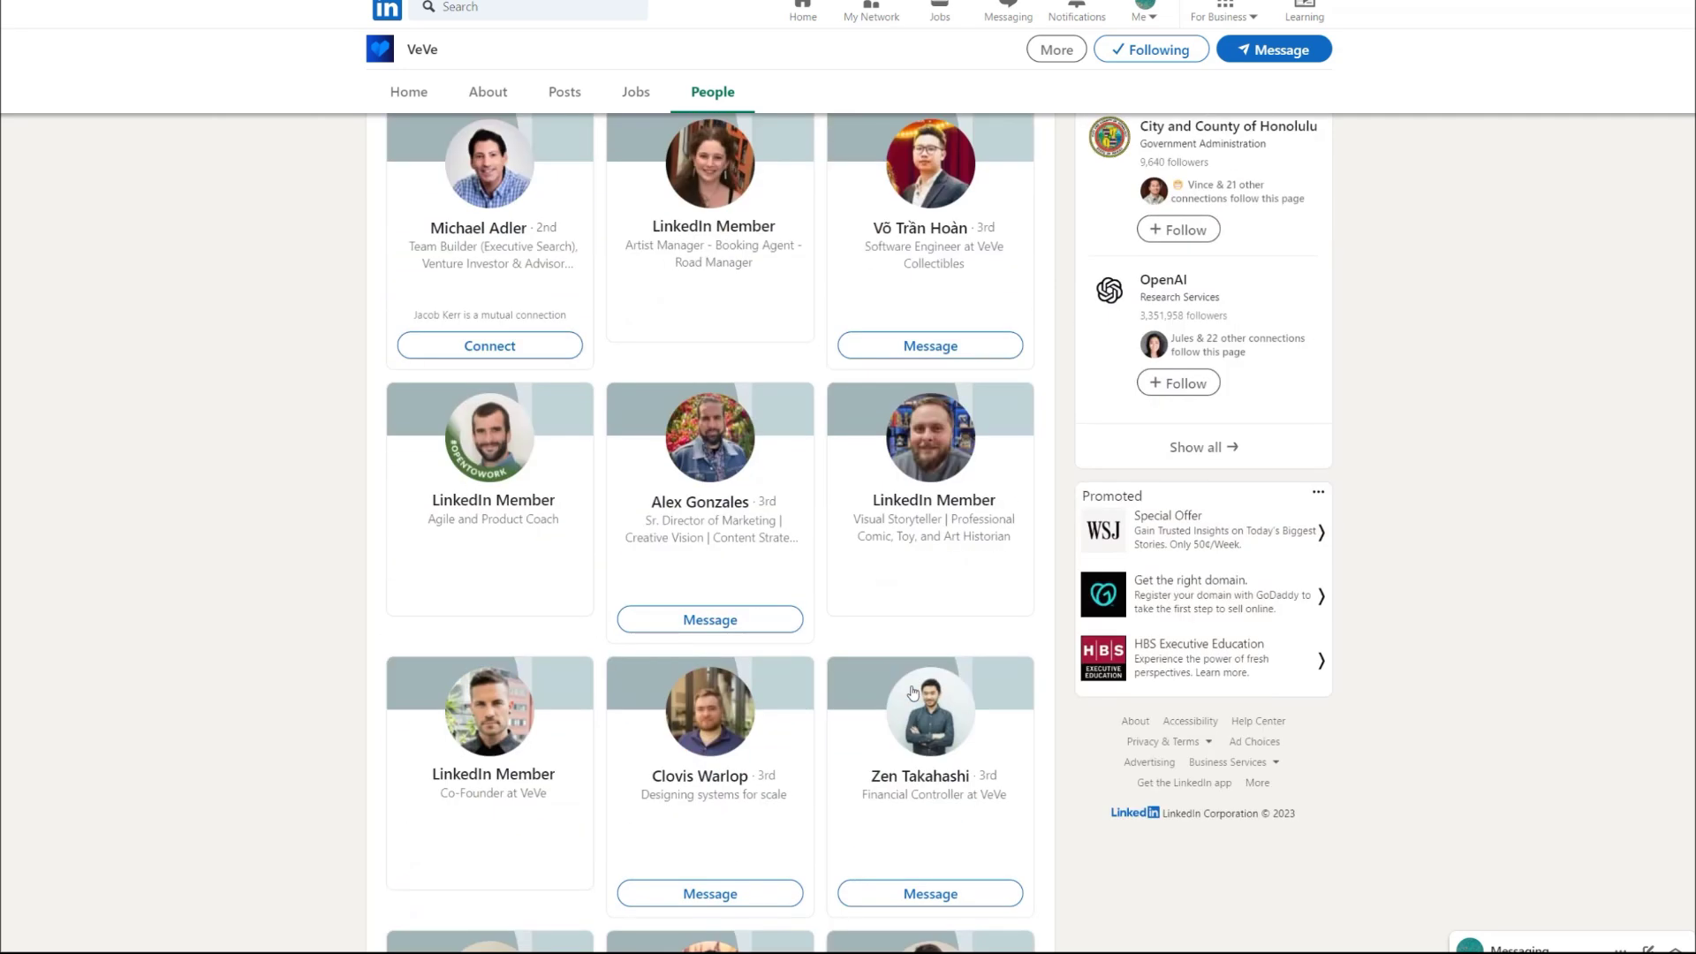
pyautogui.scroll(2, 913, 692)
pyautogui.scroll(-3, 912, 693)
pyautogui.scroll(-3, 914, 692)
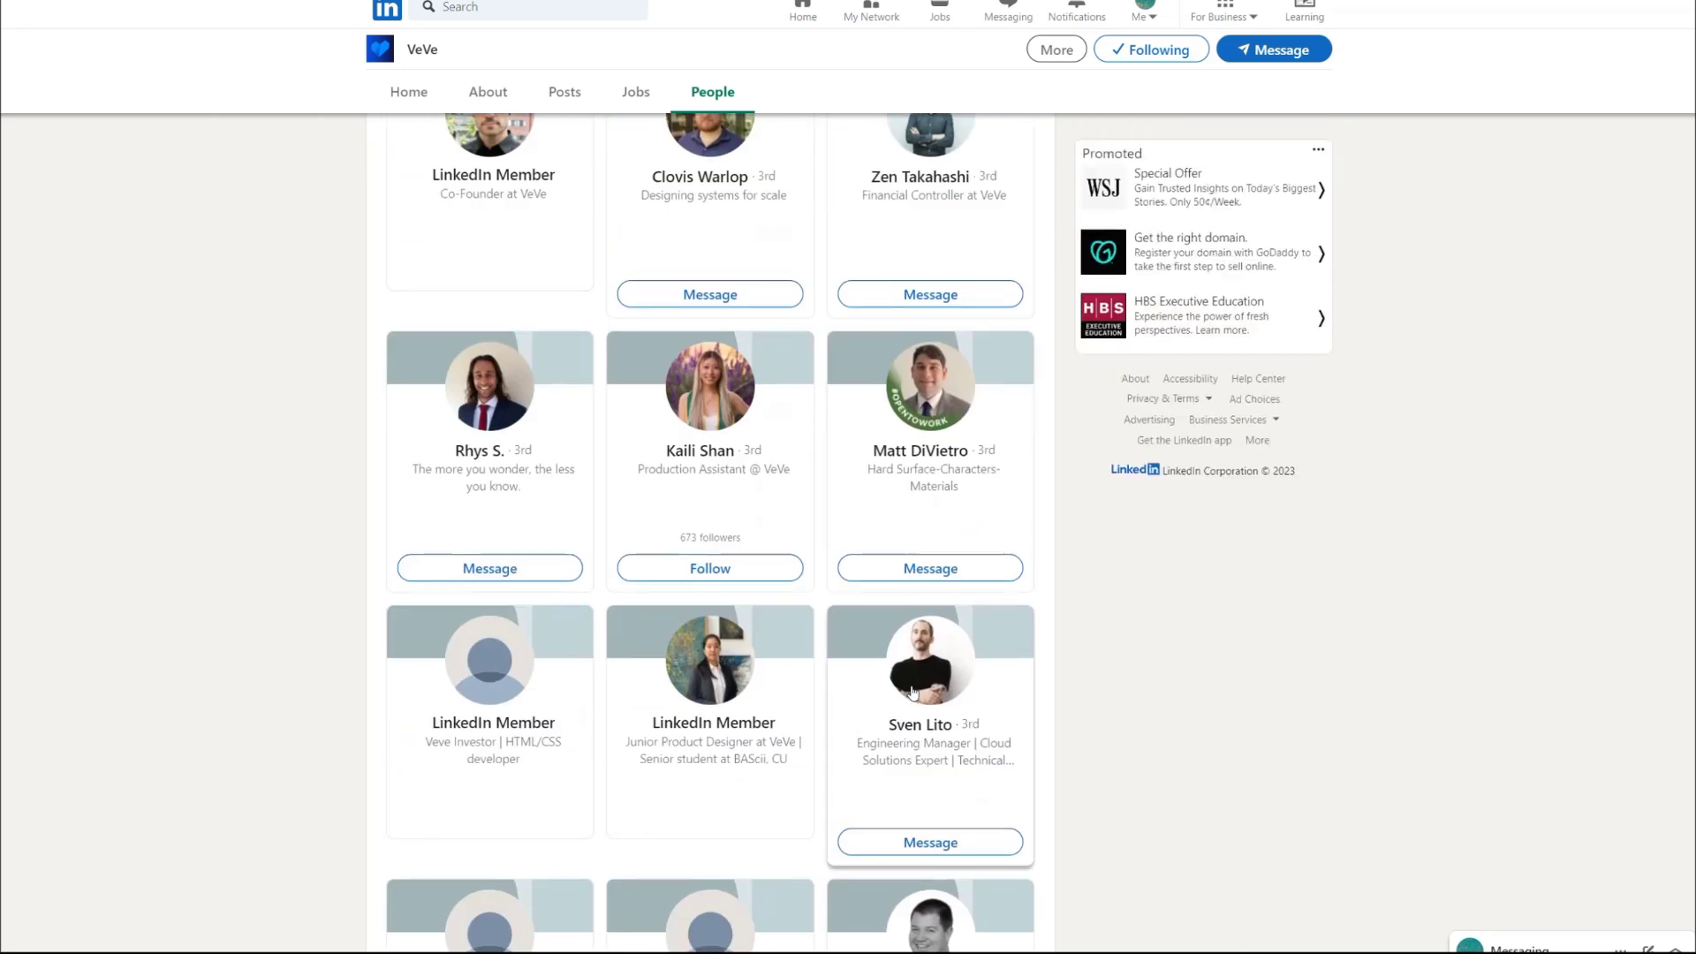
pyautogui.scroll(-3, 913, 692)
pyautogui.scroll(-3, 913, 692)
pyautogui.scroll(-2, 913, 692)
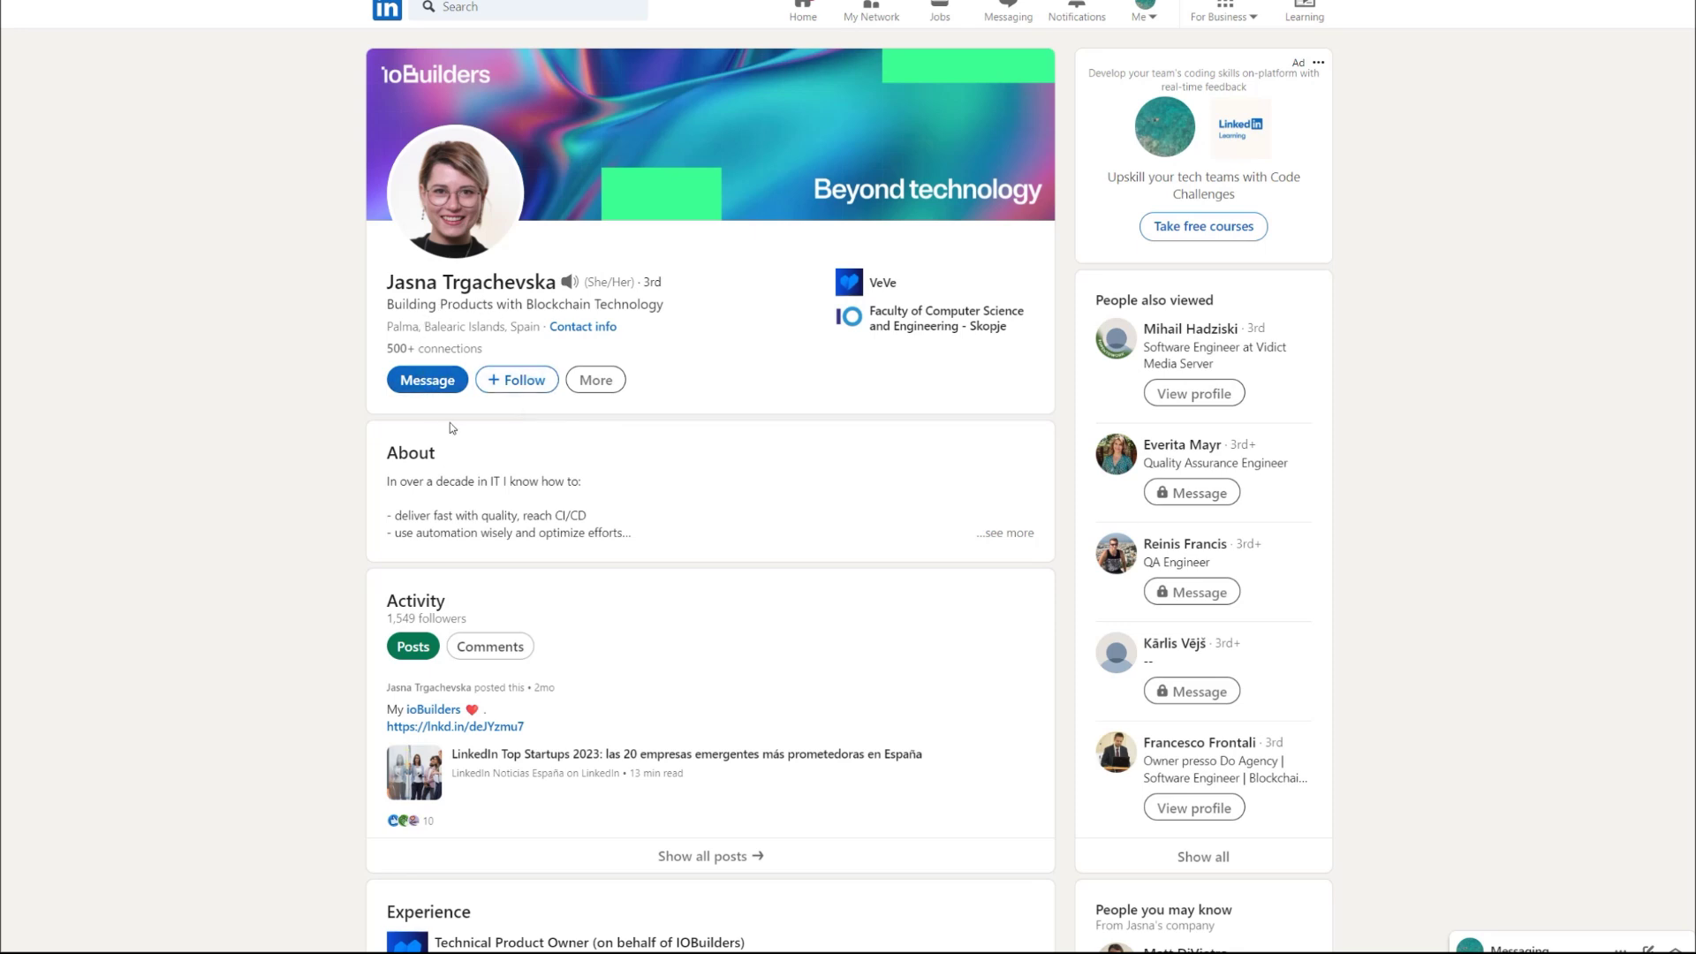
pyautogui.scroll(-5, 464, 351)
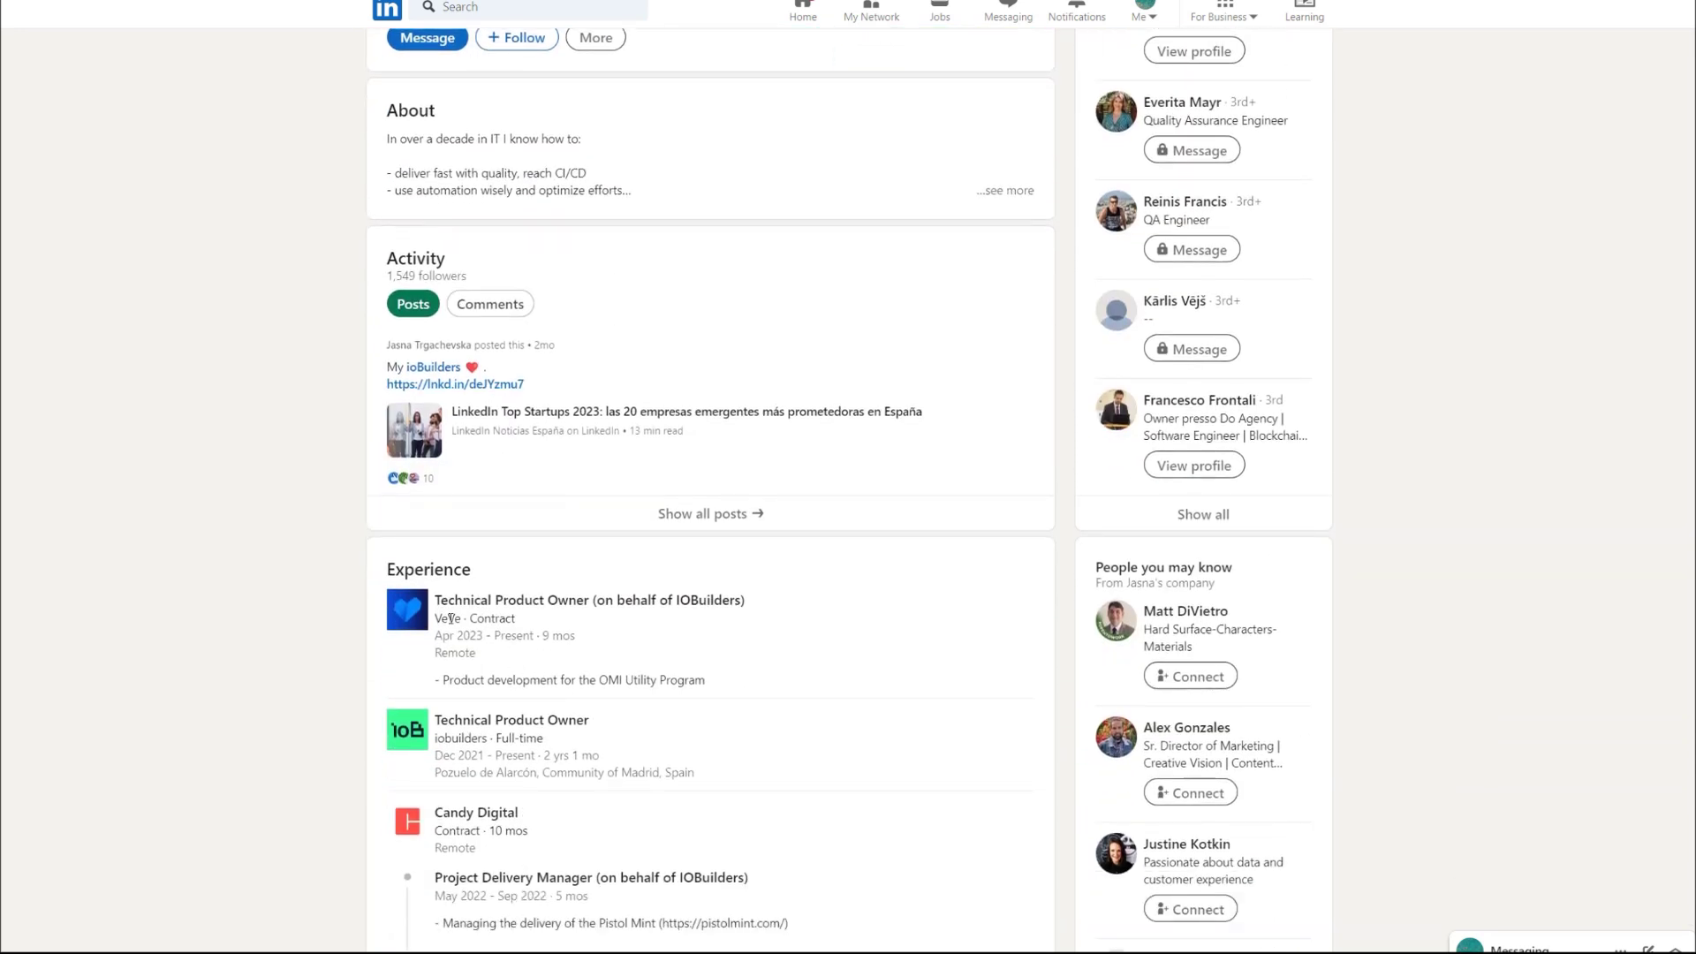
pyautogui.scroll(-1, 451, 618)
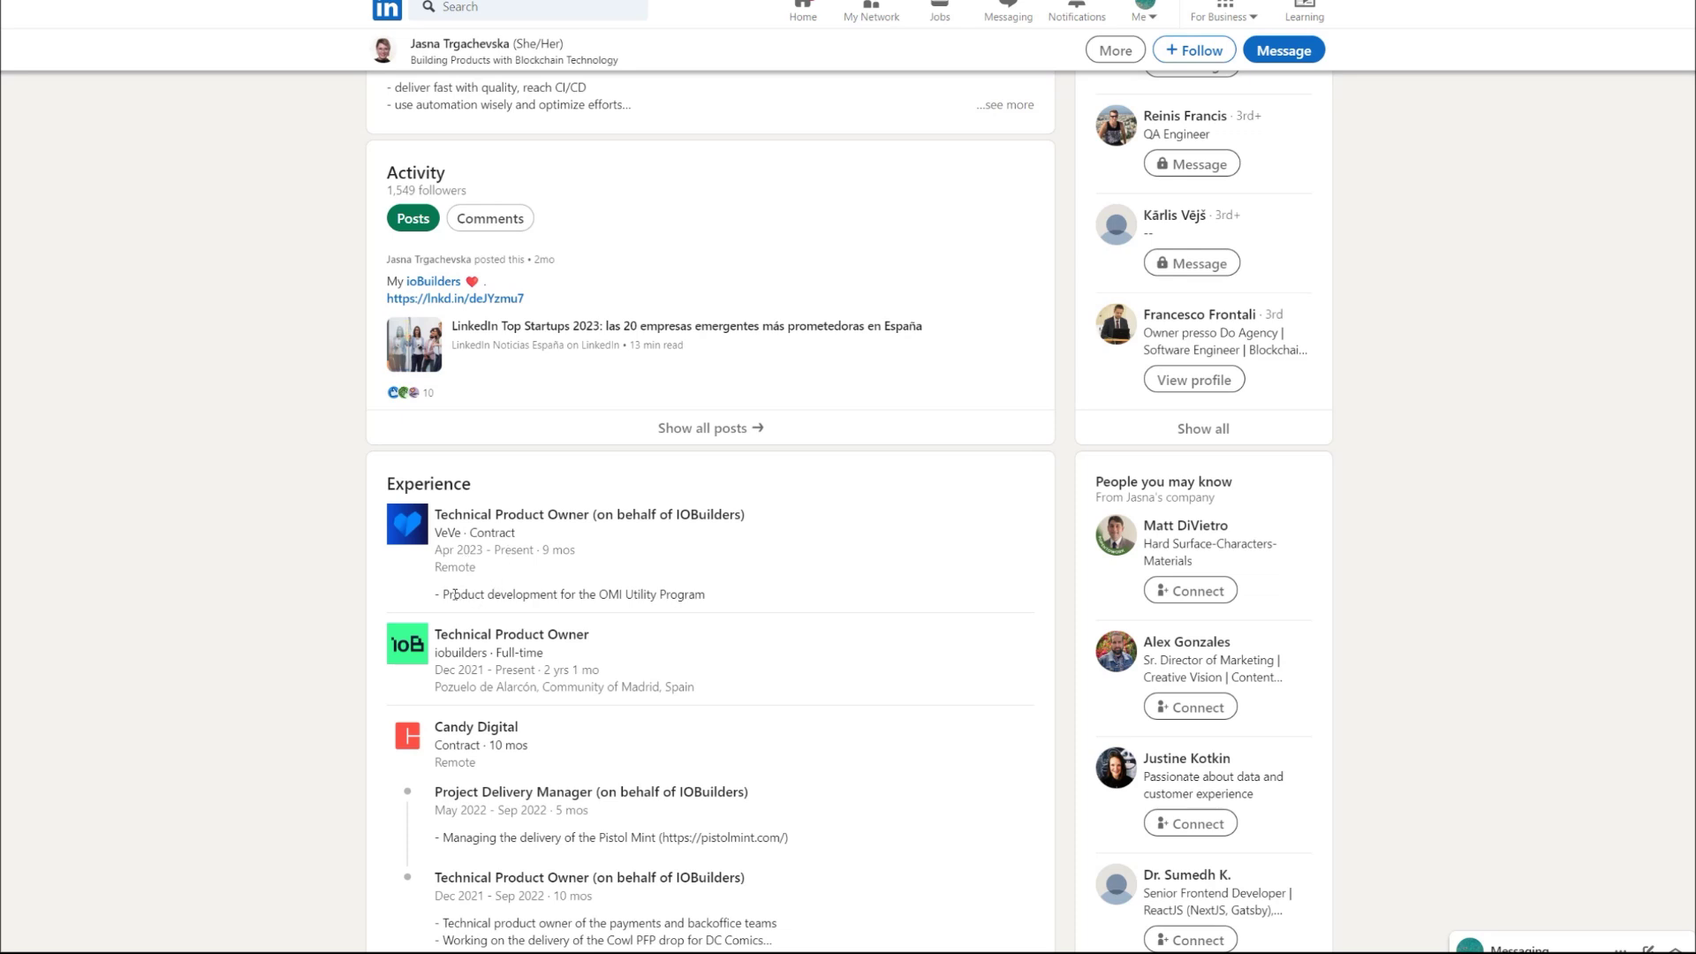
# Highlight the OMI Utility Program role description in her VeVe experience
pyautogui.moveTo(442, 594); pyautogui.dragTo(713, 601)
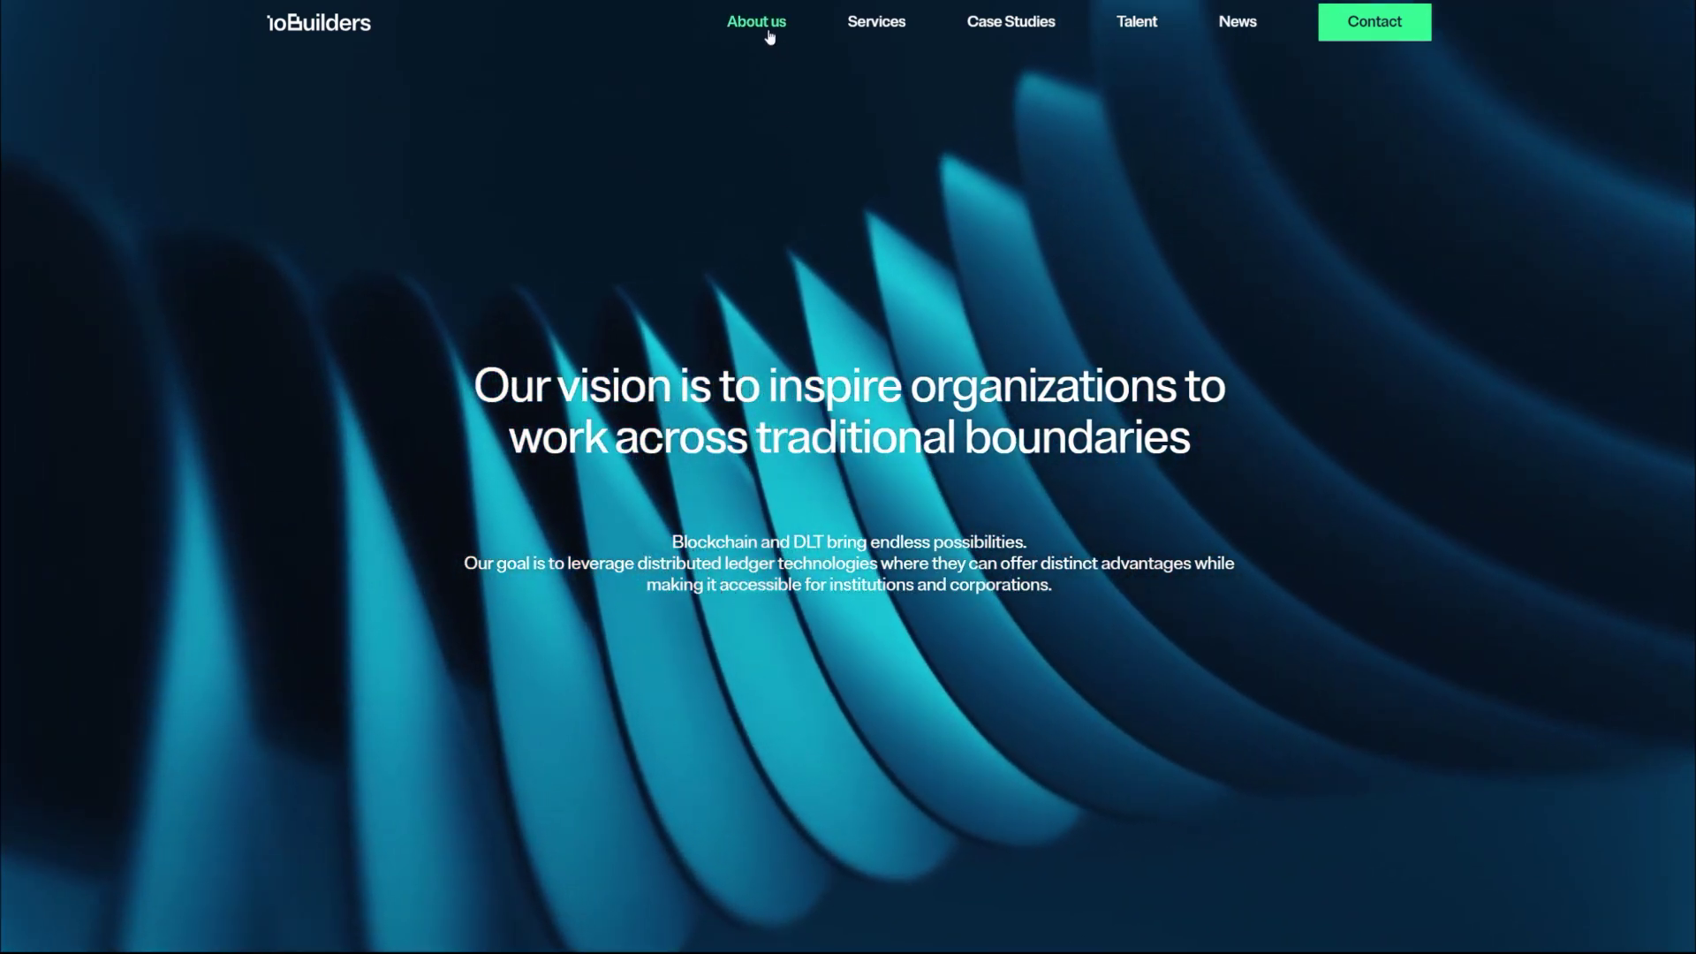
# Go to the ioBuilders About us page with its mission, partners and team
pyautogui.click(768, 36)
pyautogui.scroll(-5, 491, 338)
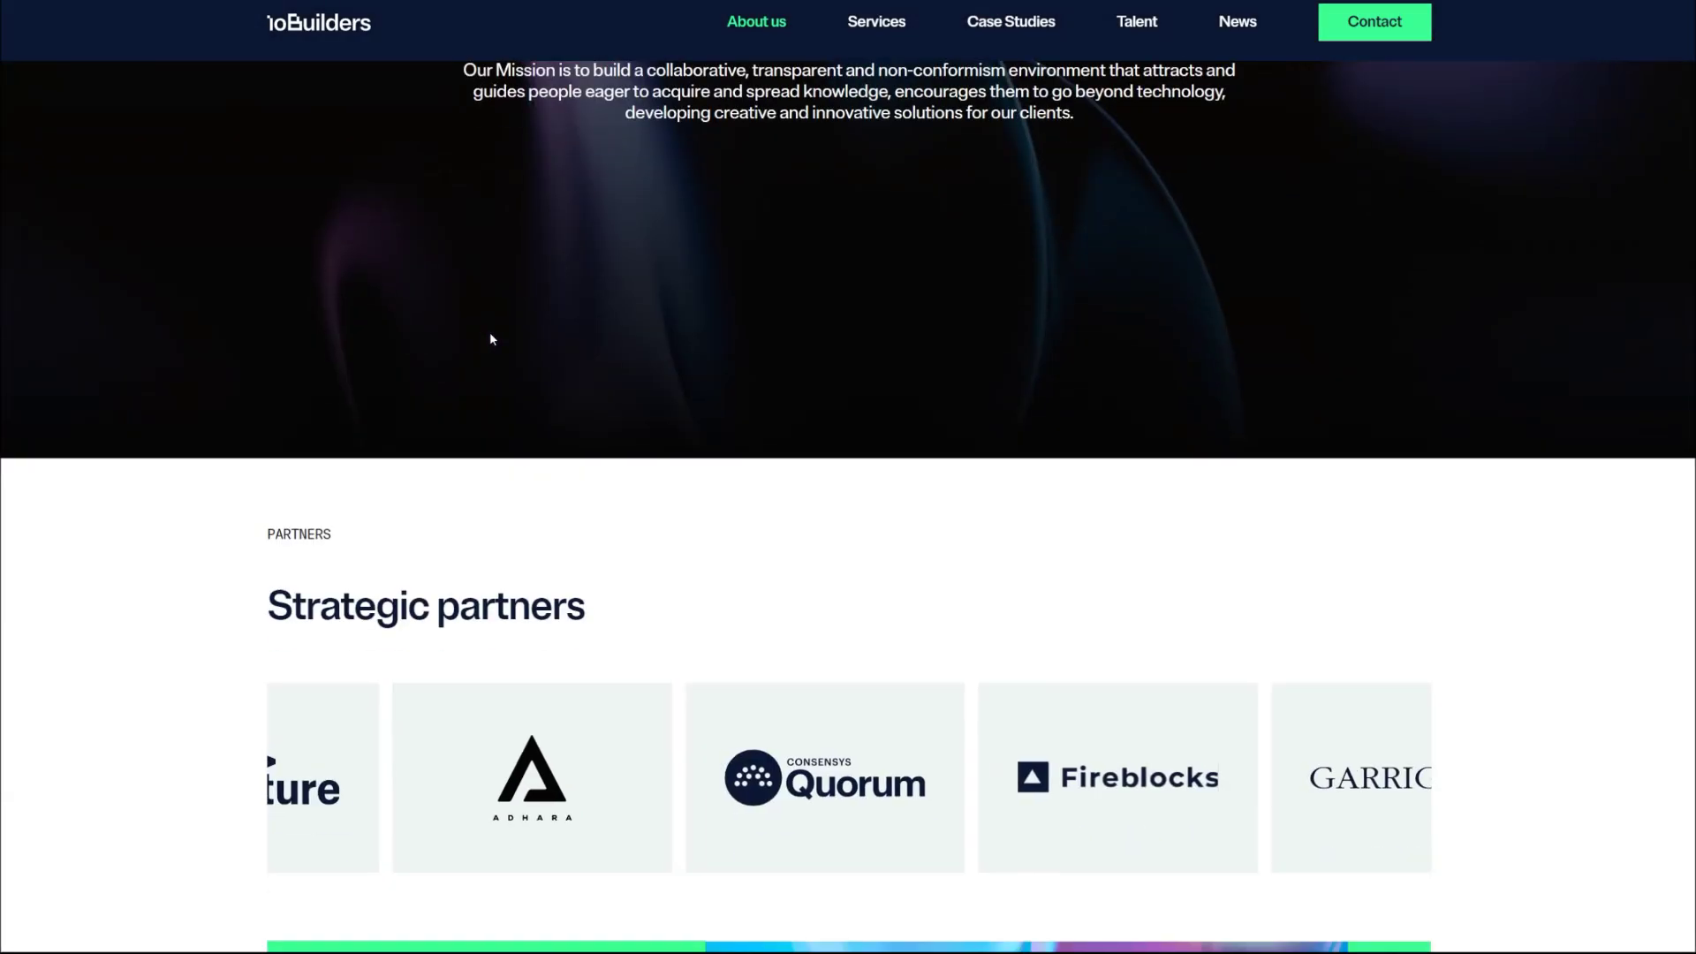
pyautogui.scroll(-5, 490, 338)
pyautogui.scroll(-3, 492, 338)
pyautogui.scroll(-3, 491, 337)
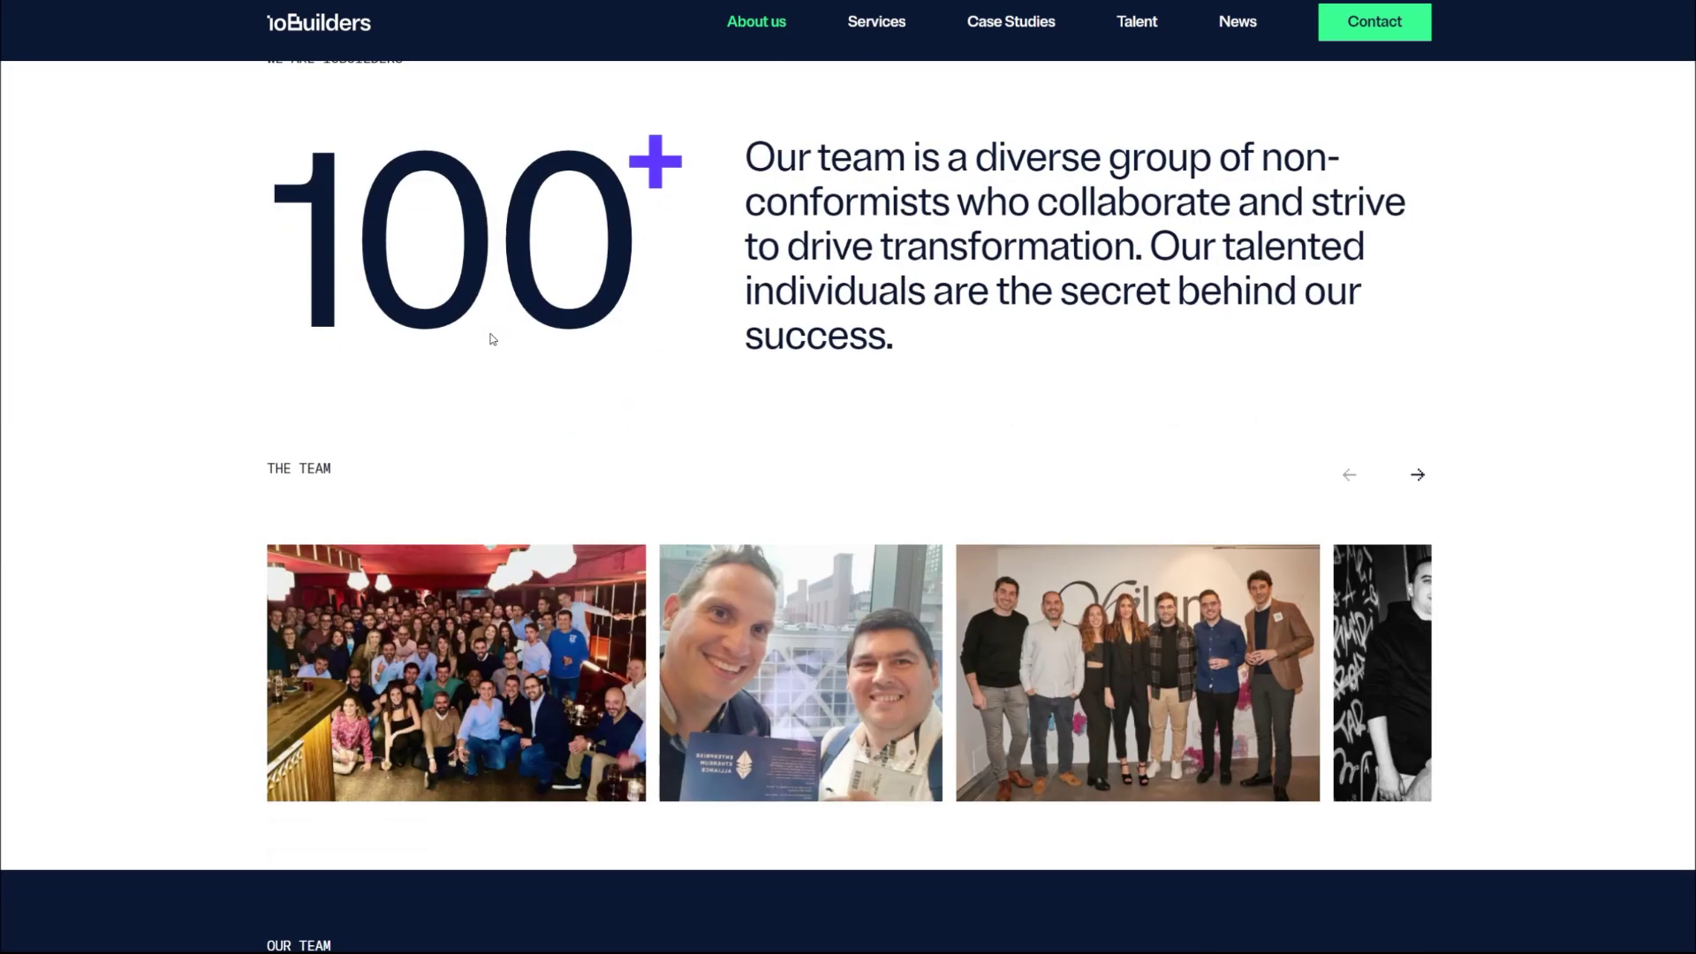
pyautogui.scroll(-4, 491, 338)
pyautogui.scroll(4, 490, 338)
pyautogui.scroll(5, 491, 337)
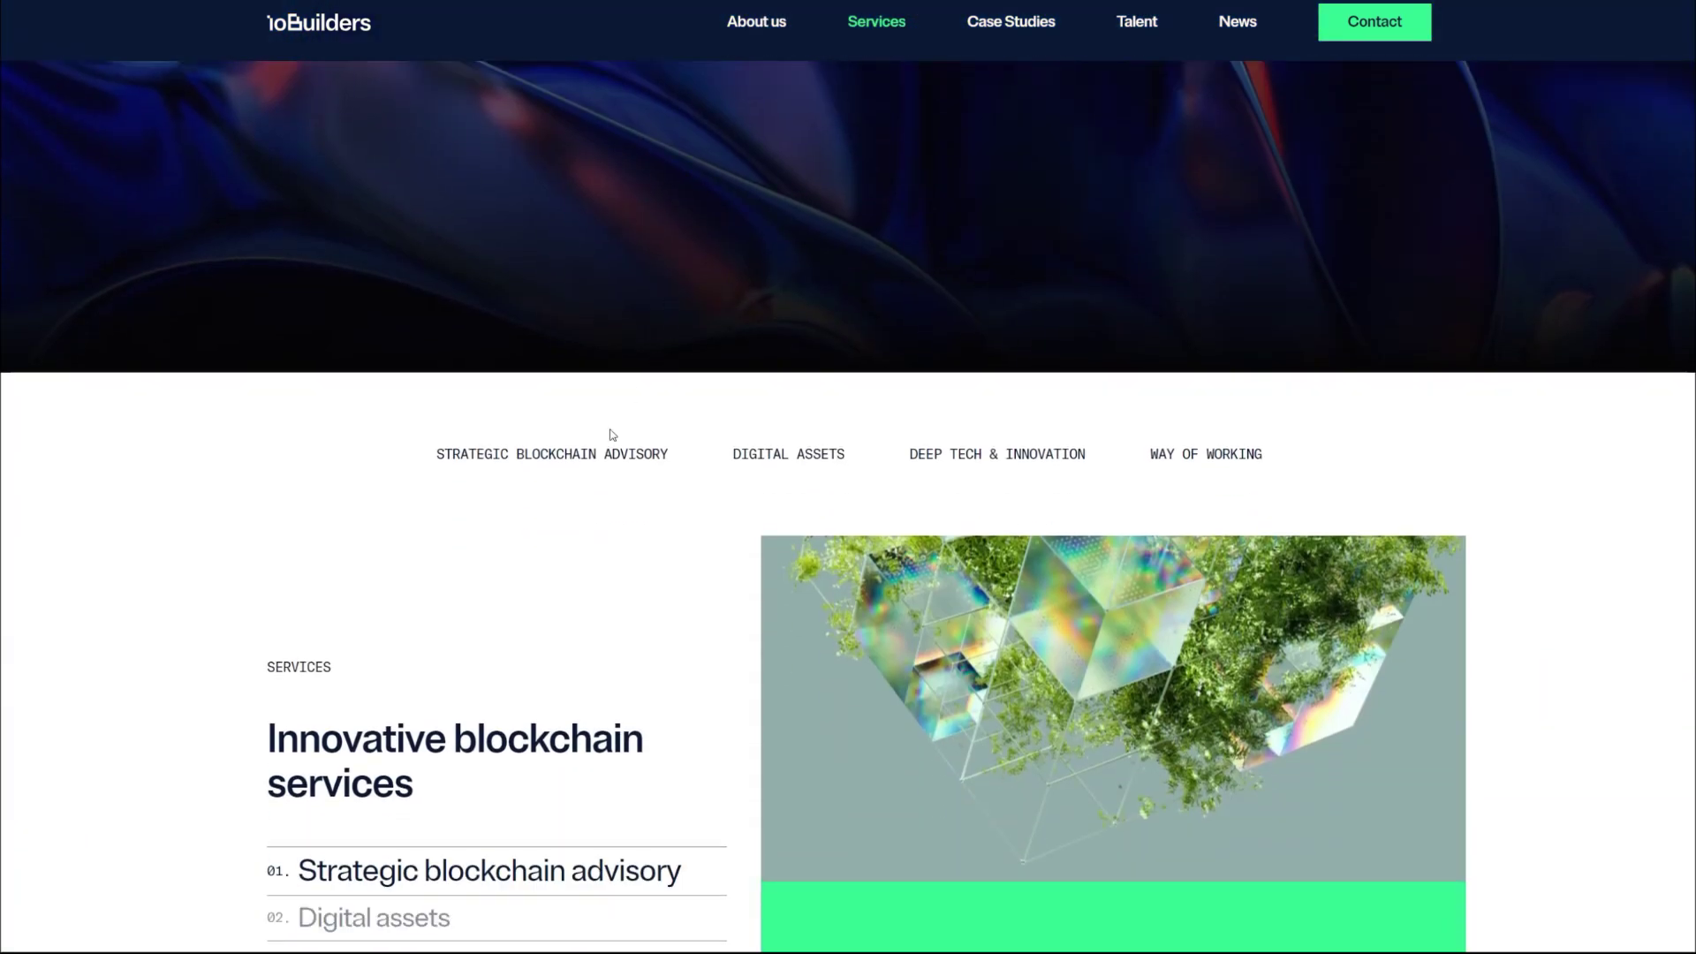
pyautogui.scroll(-2, 612, 434)
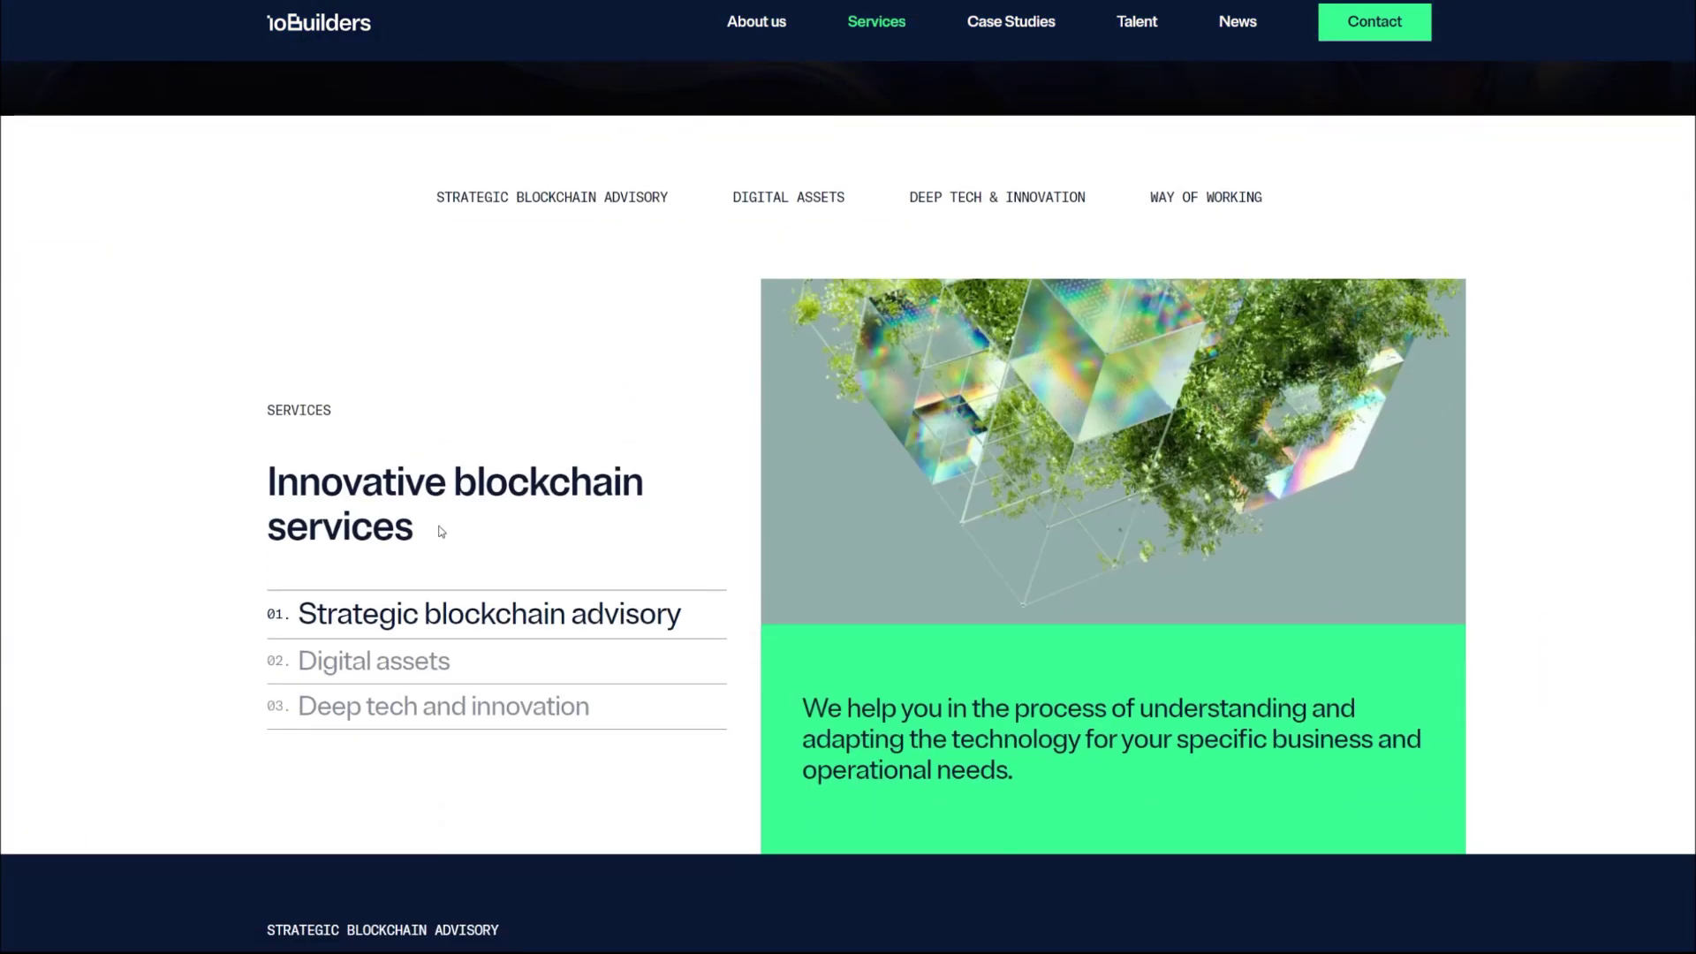
# Browse the Digital Assets, Deep tech & innovation and Way of working service sections
pyautogui.click(822, 199)
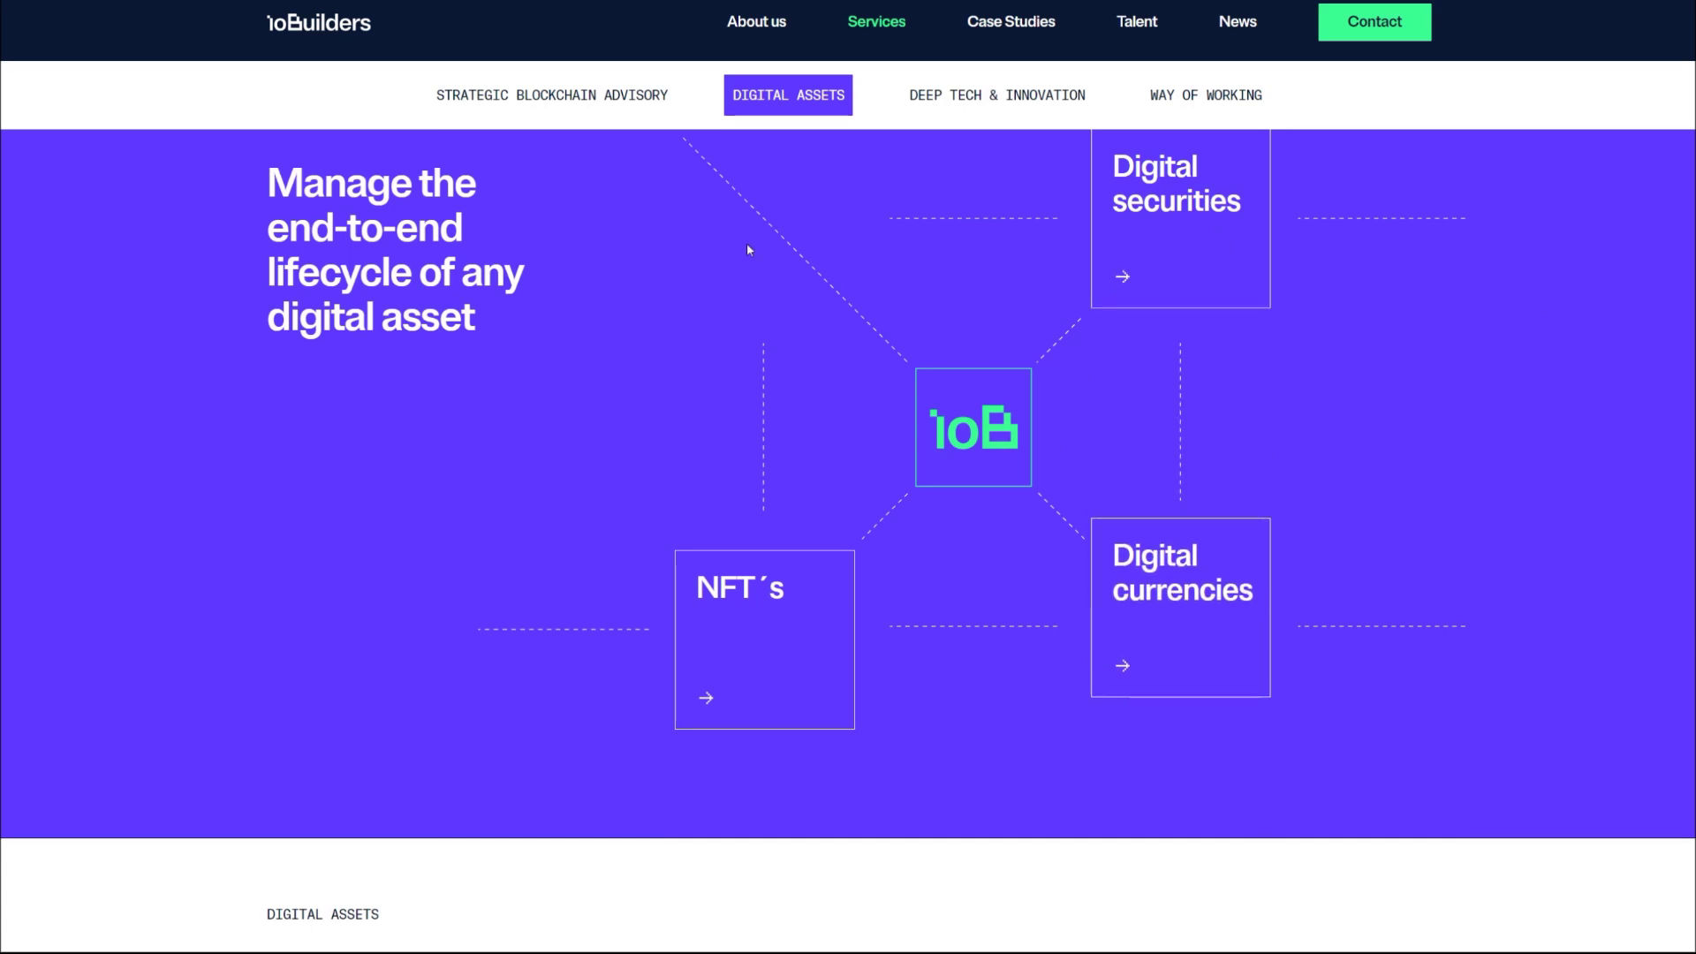
pyautogui.click(957, 104)
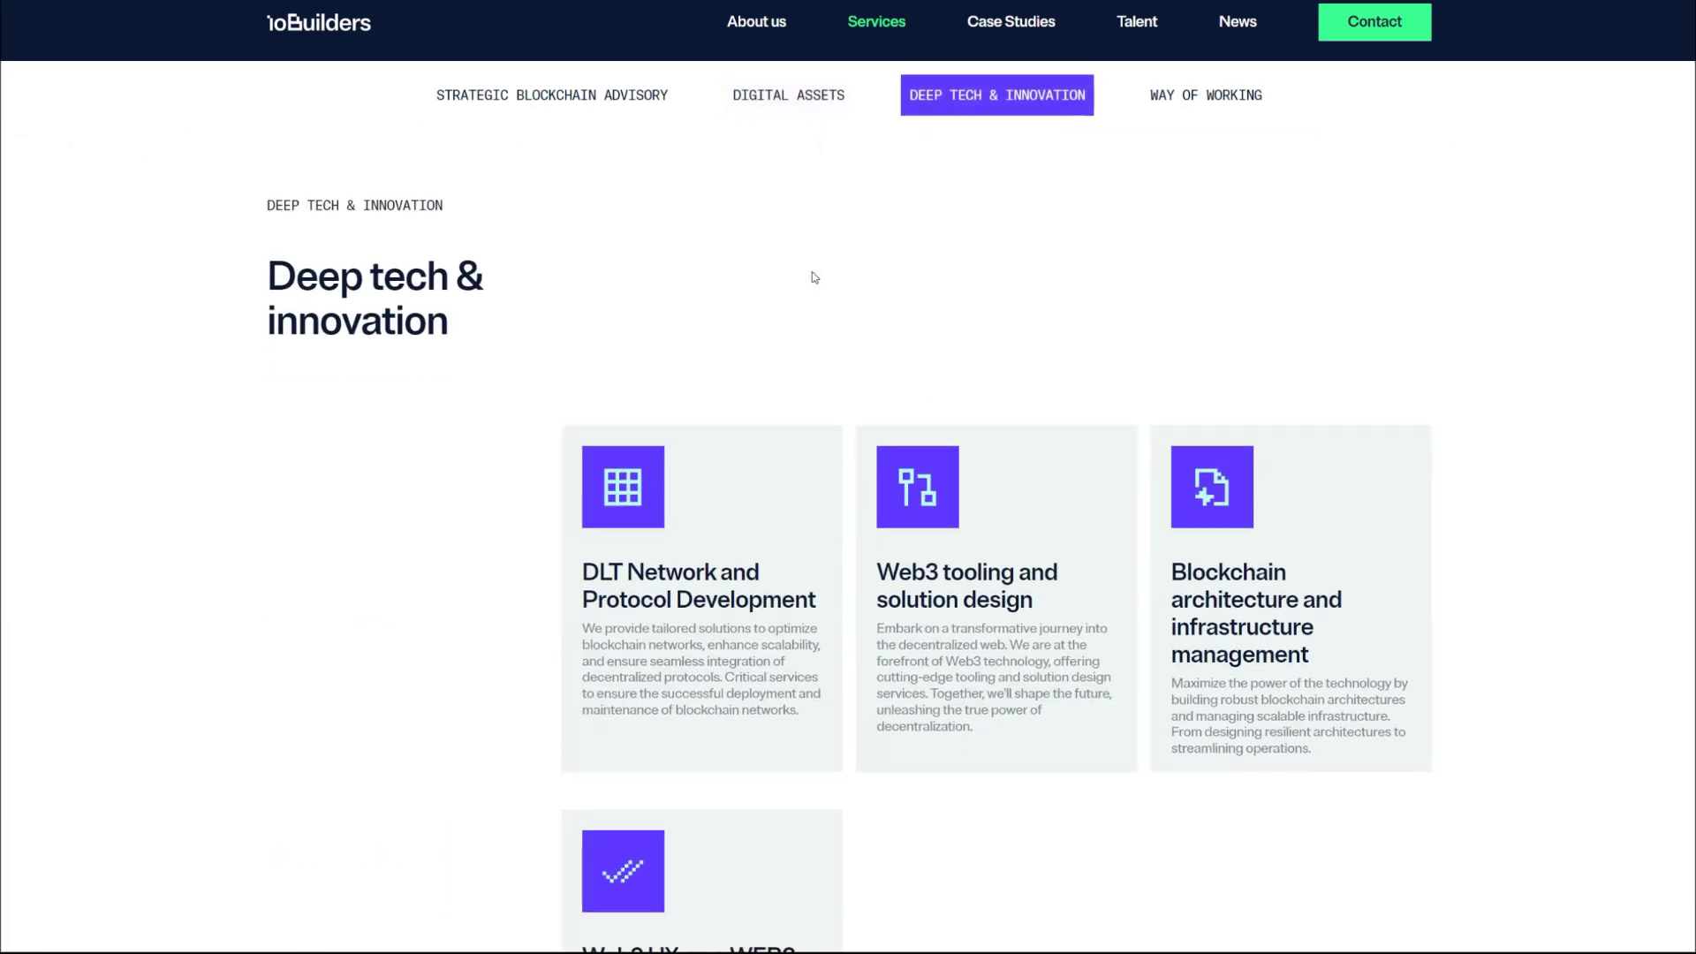
pyautogui.scroll(-2, 845, 411)
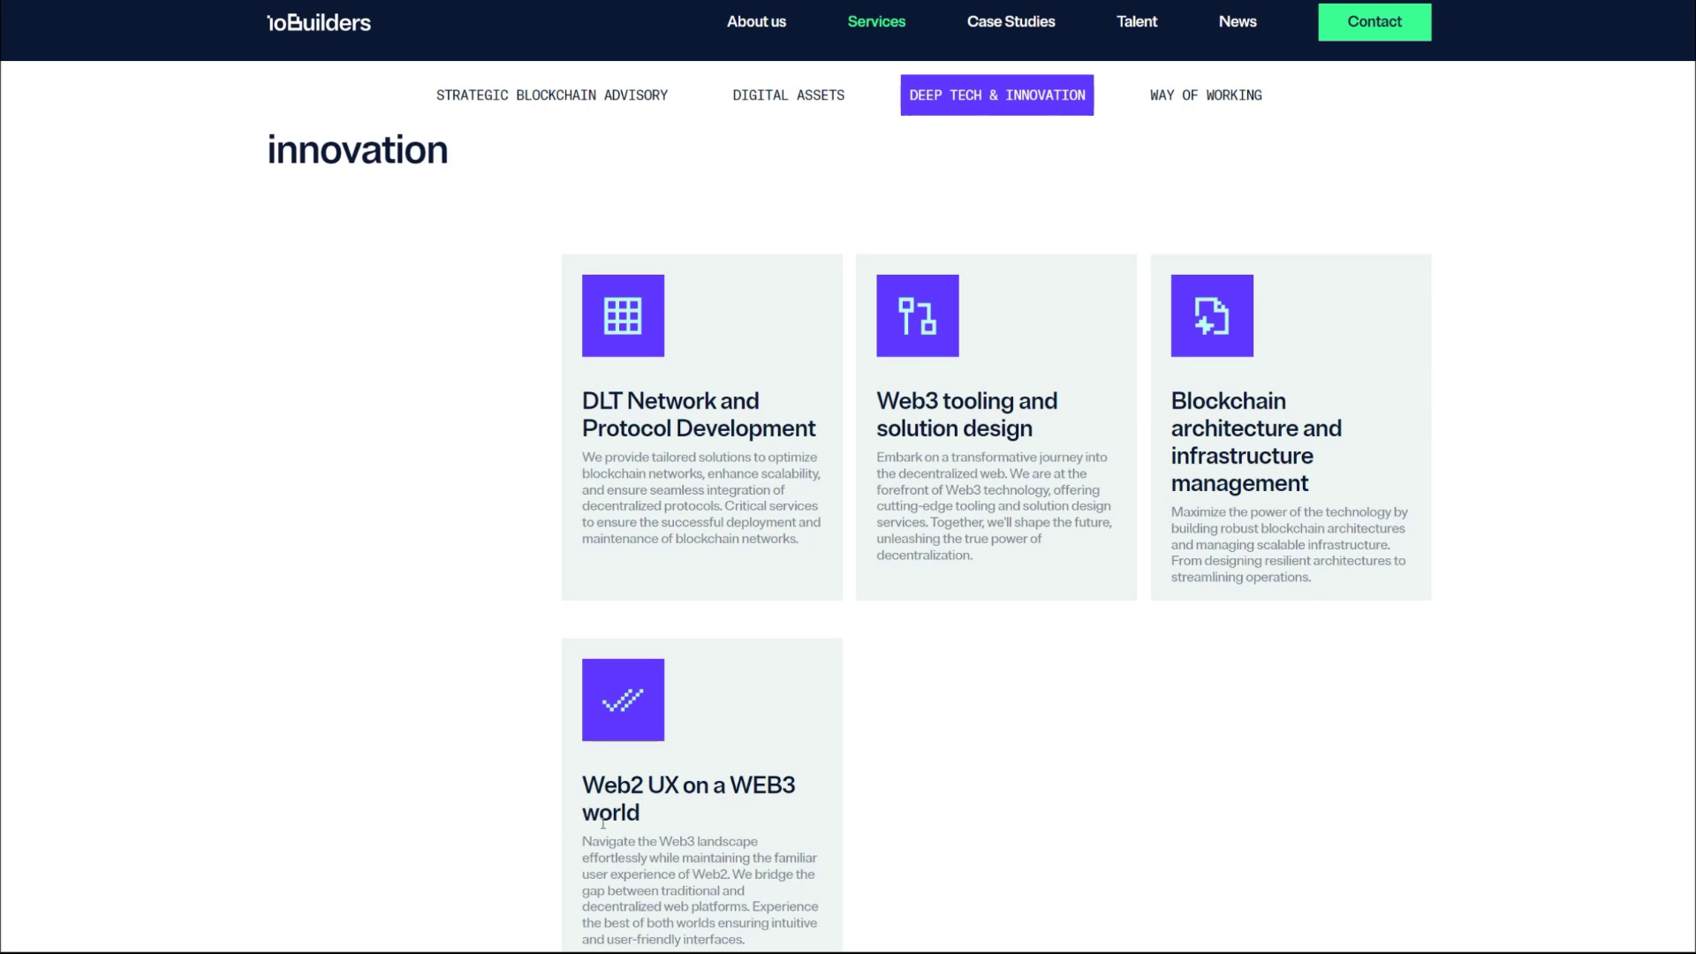
pyautogui.scroll(-1, 602, 822)
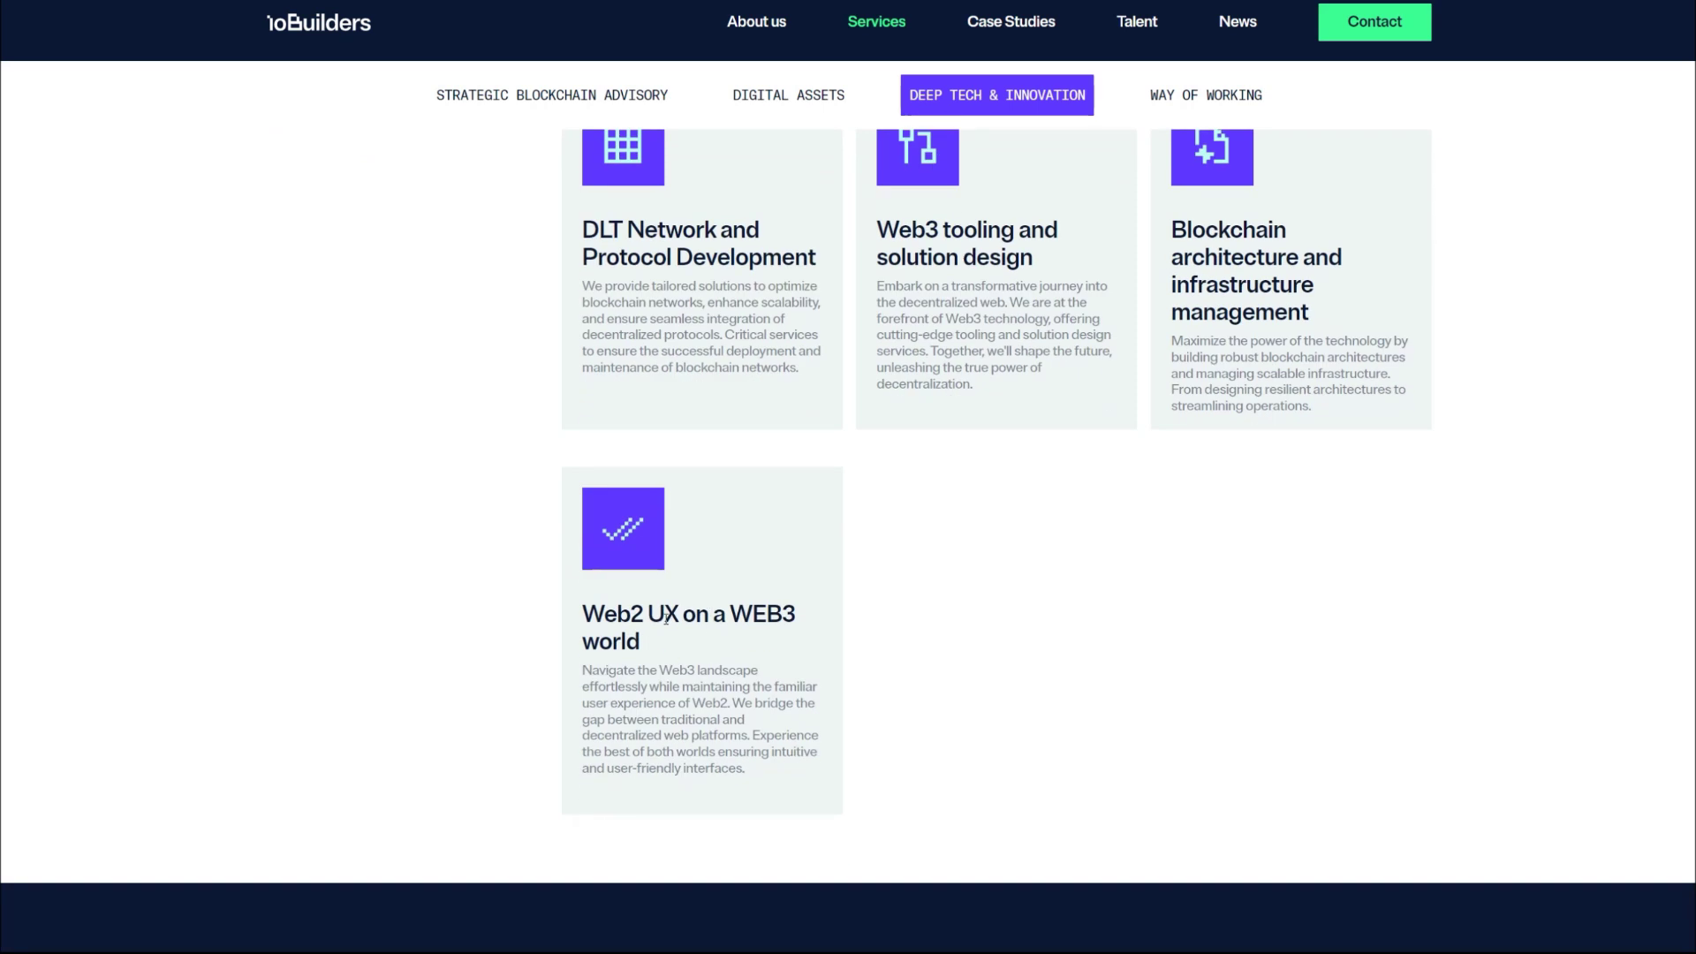
pyautogui.scroll(2, 703, 614)
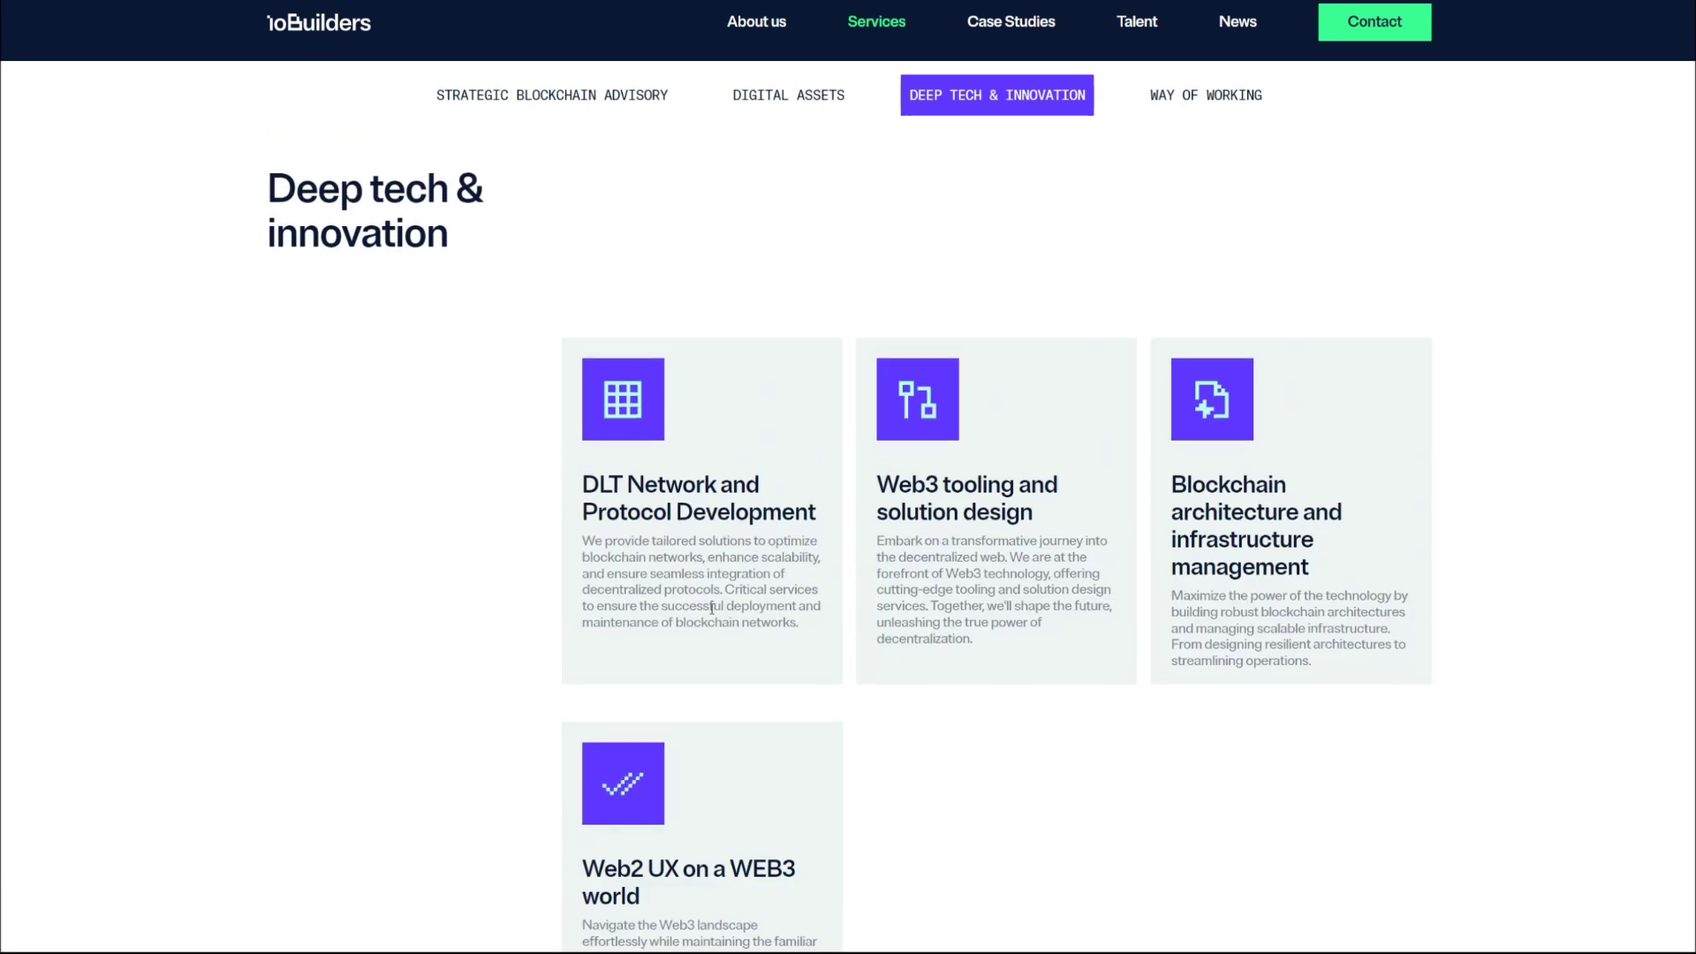
pyautogui.click(1209, 99)
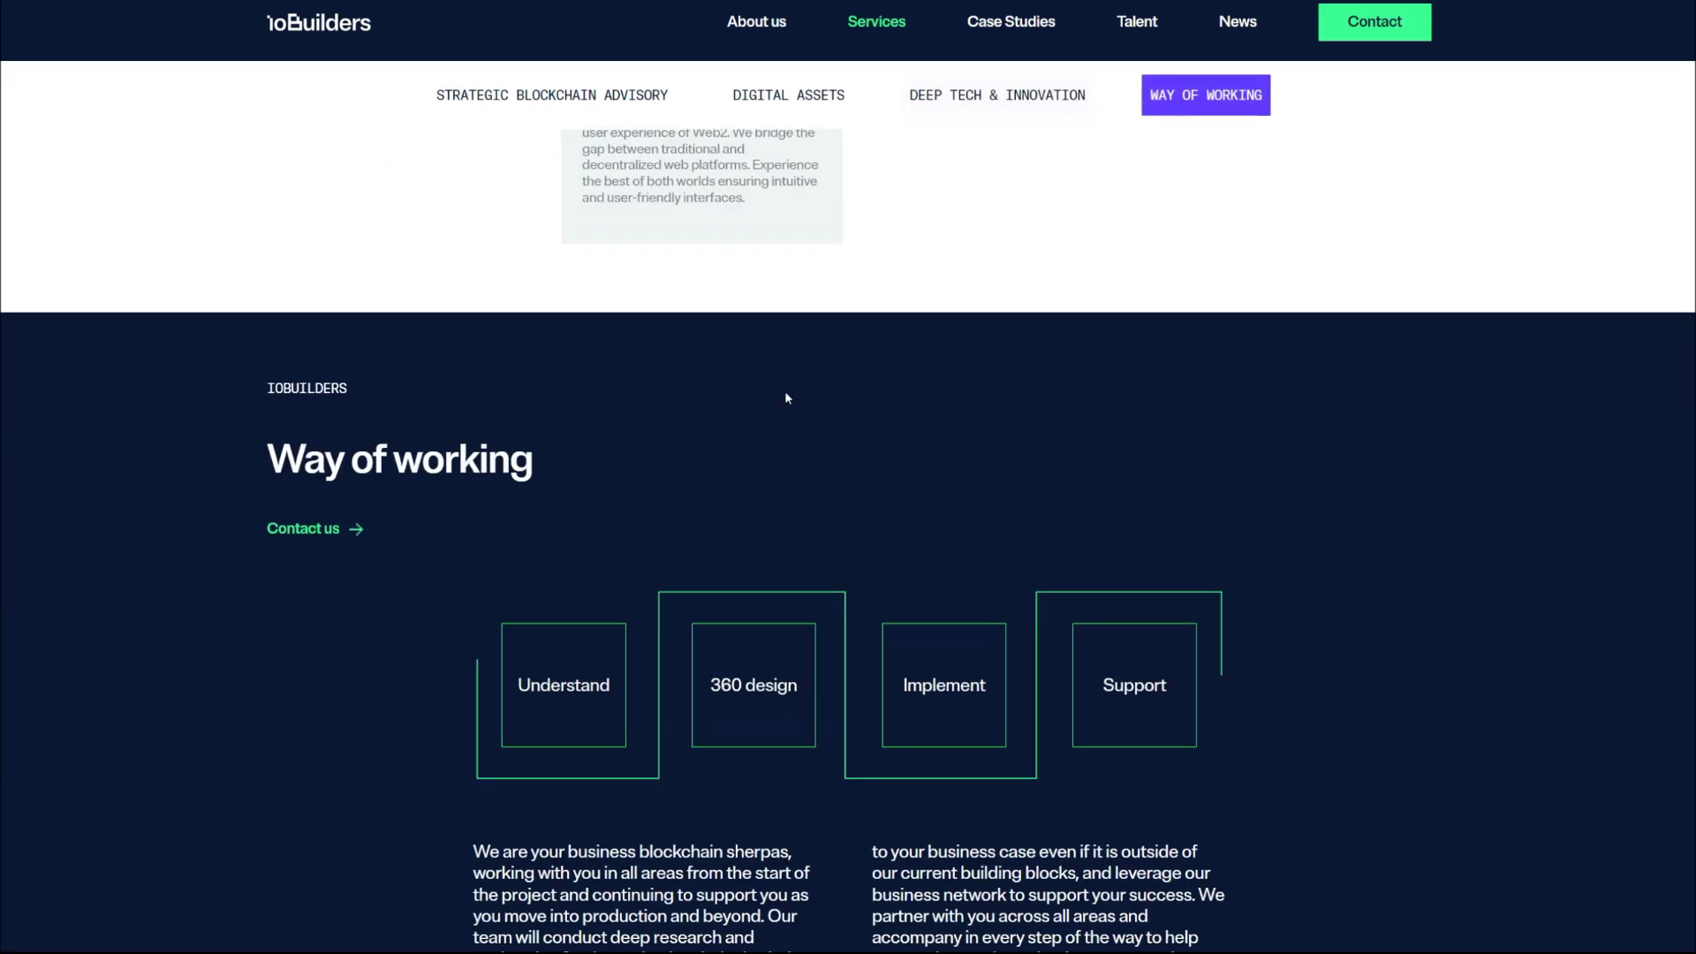
pyautogui.scroll(-2, 398, 540)
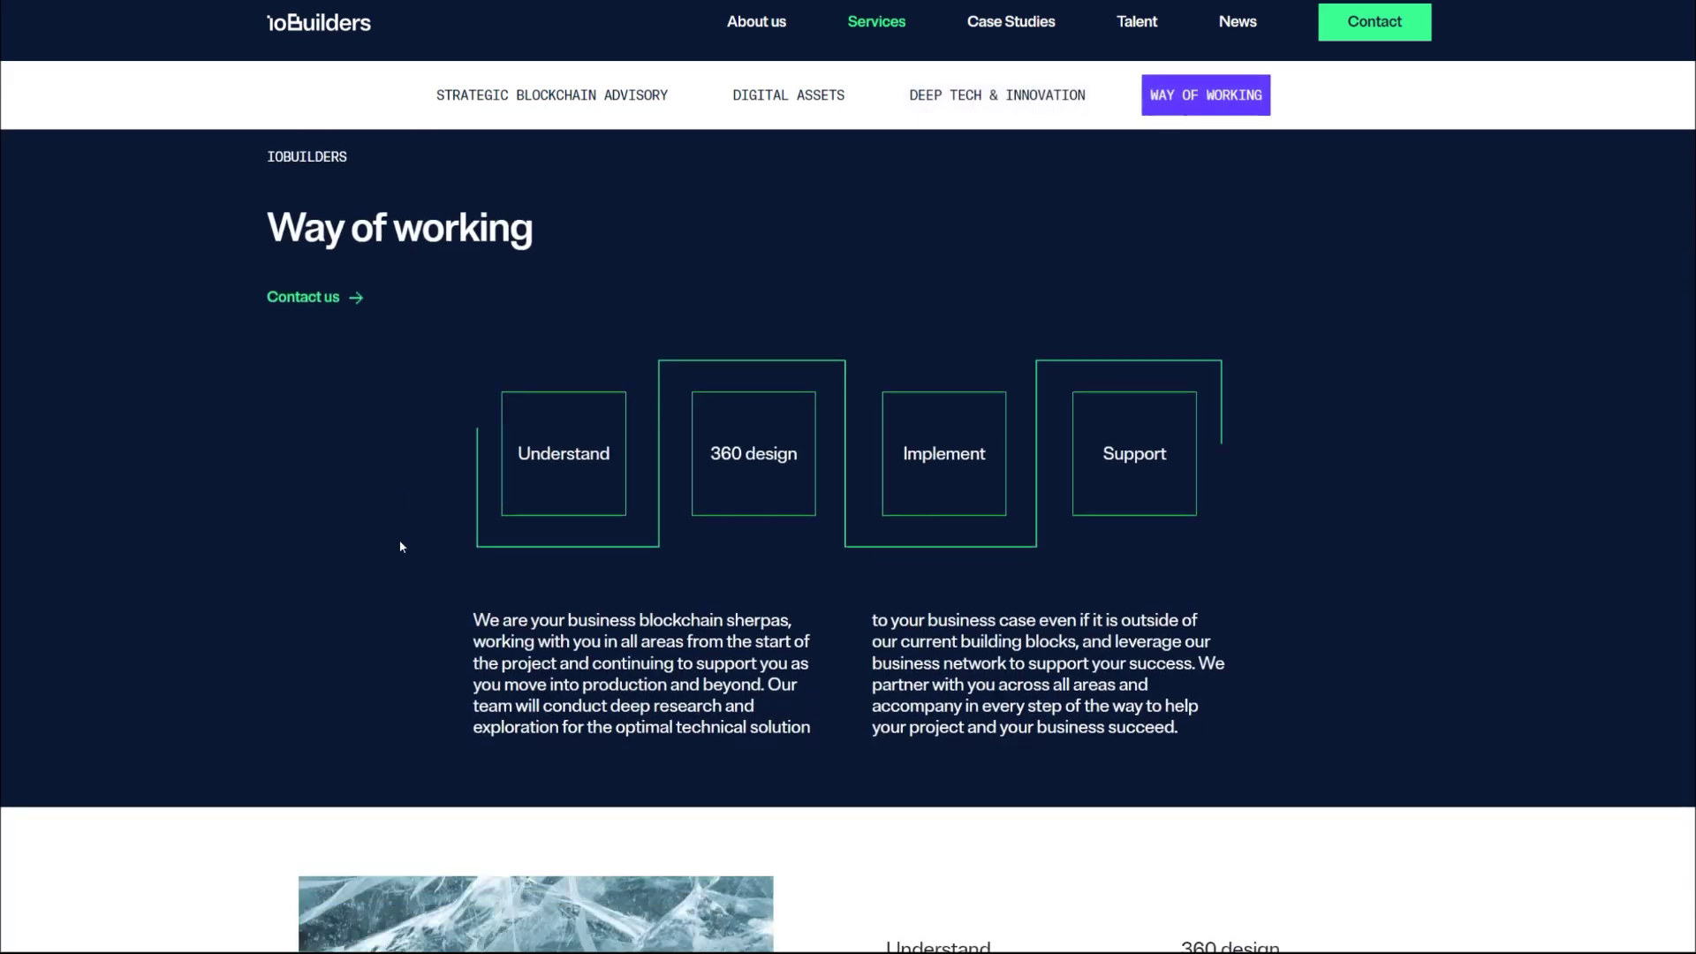
pyautogui.scroll(3, 1156, 597)
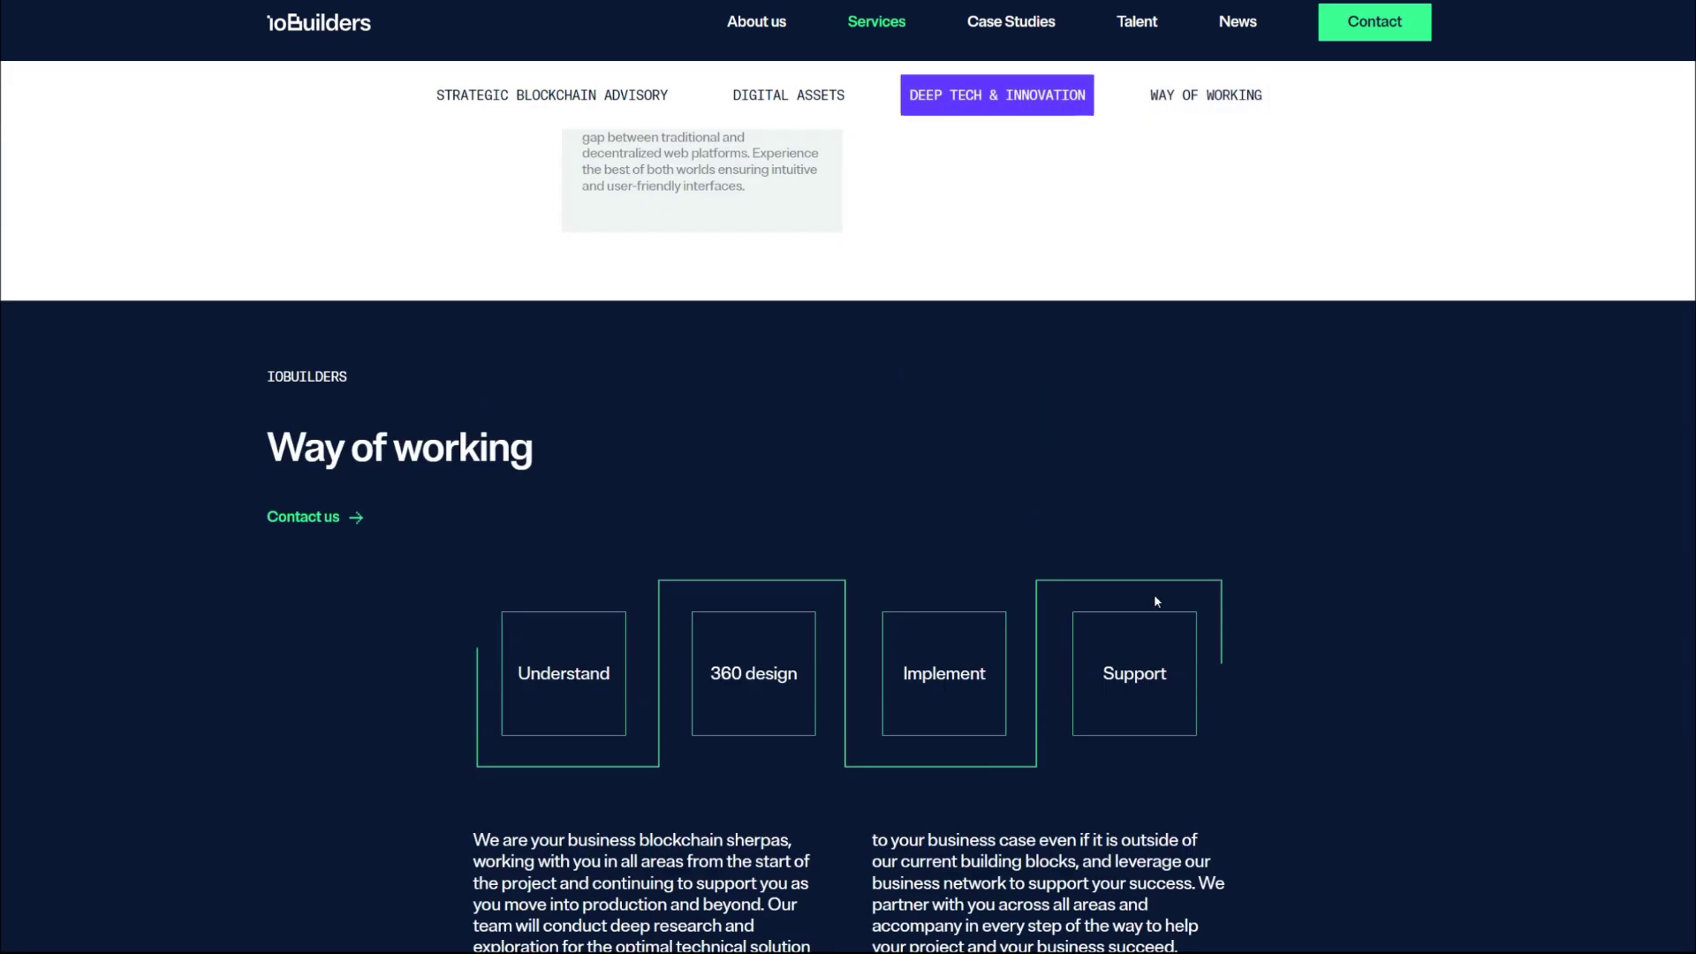
pyautogui.scroll(2, 1139, 584)
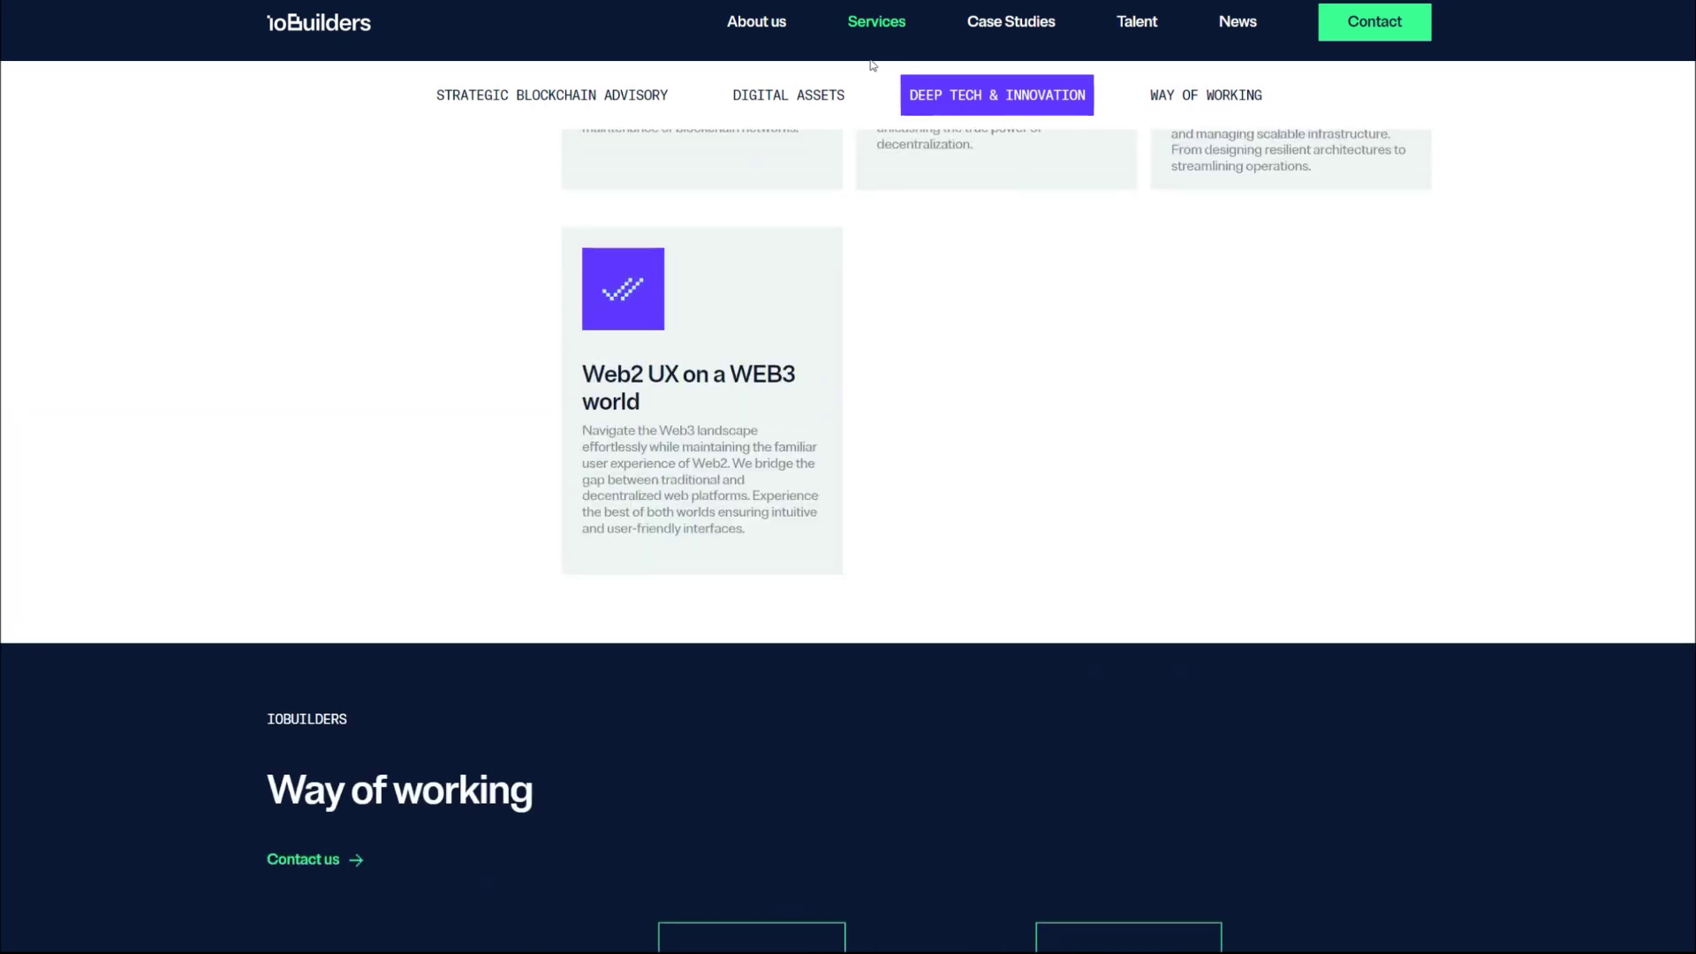
# View the About us strategic partners again, then open the Case Studies page
pyautogui.click(759, 25)
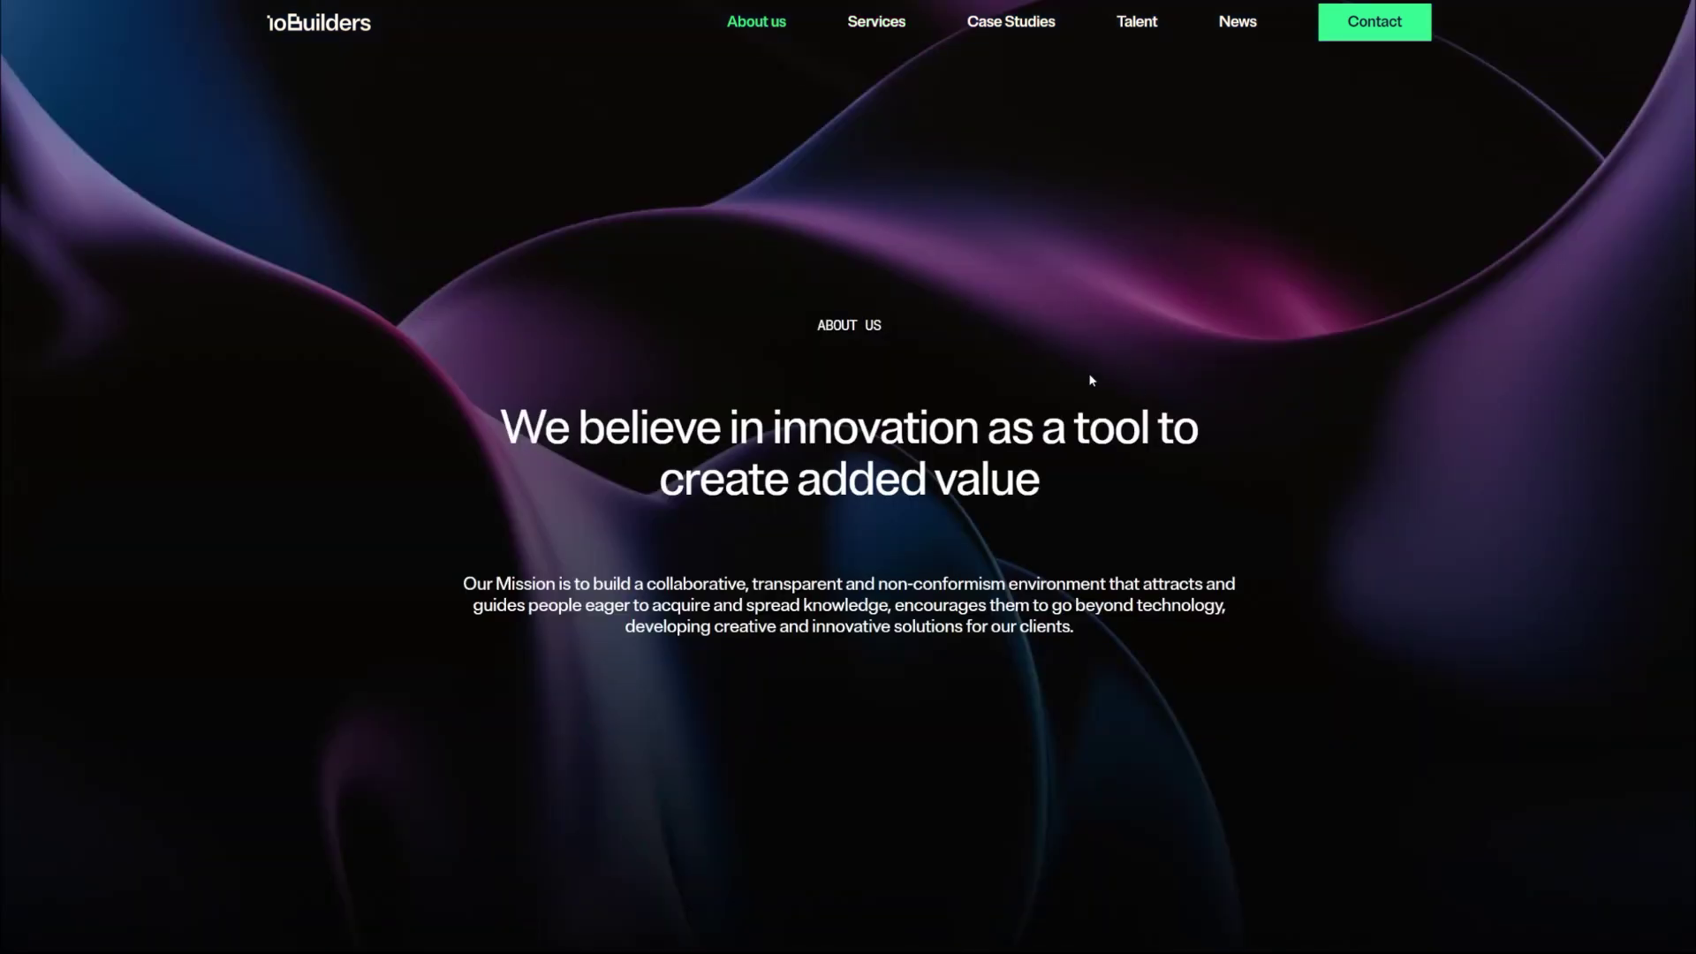
pyautogui.scroll(-1, 1089, 376)
pyautogui.scroll(-2, 1014, 368)
pyautogui.scroll(-1, 1010, 368)
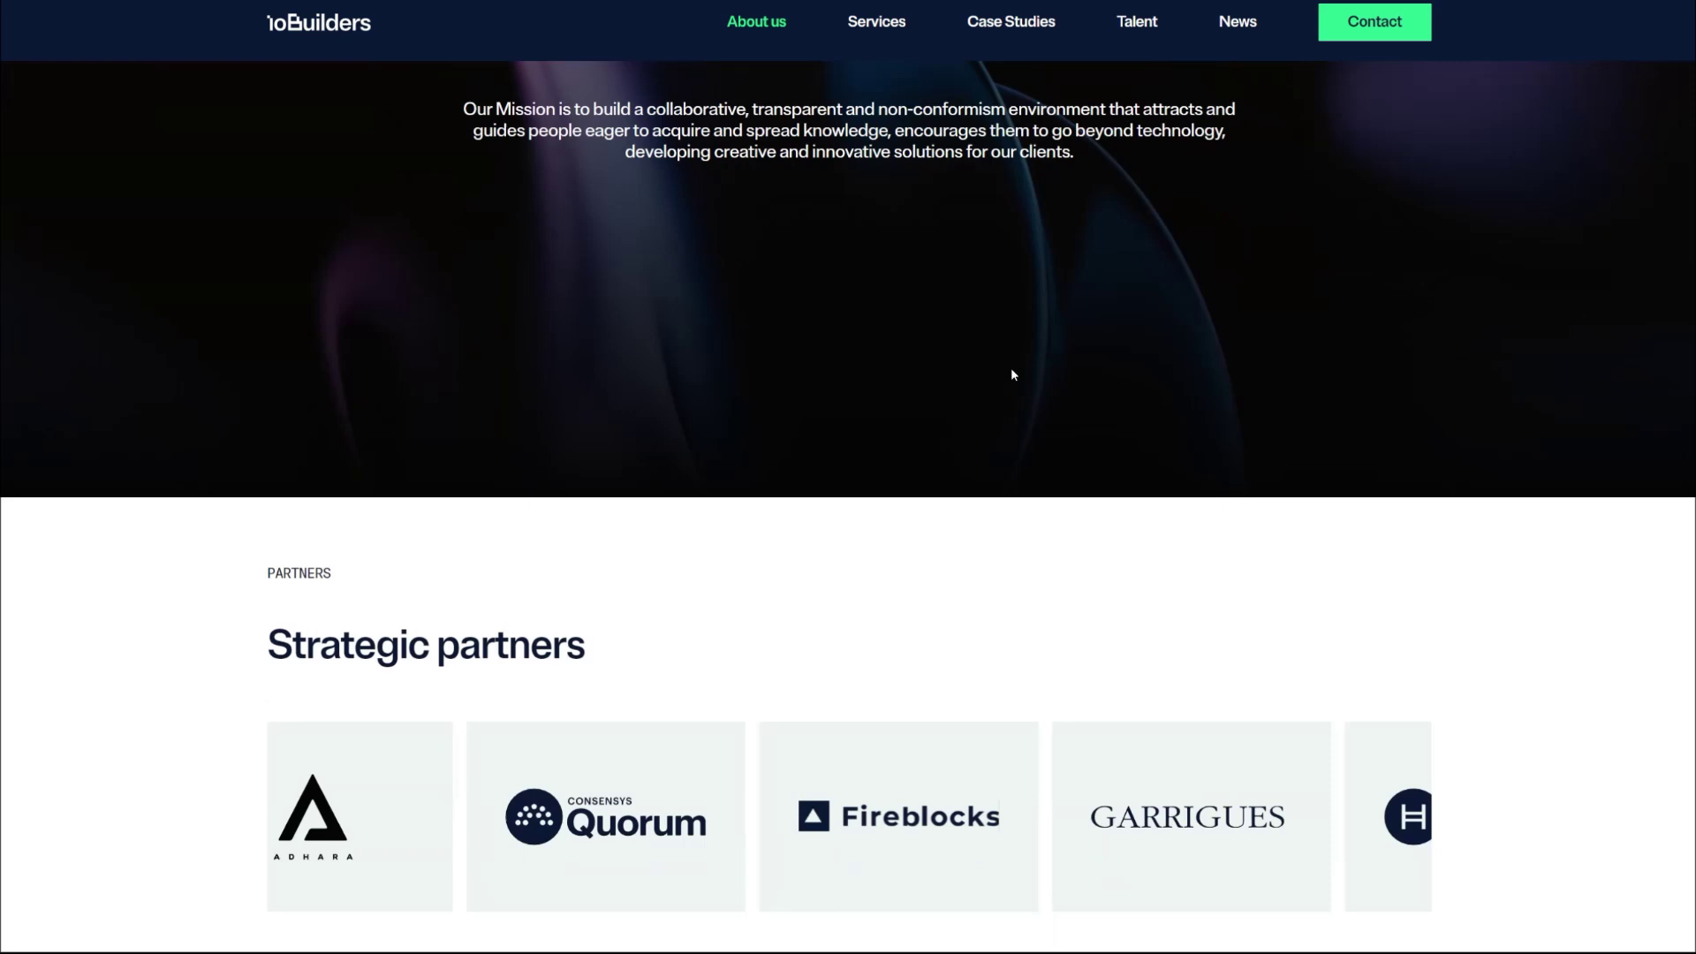
pyautogui.scroll(-2, 1012, 368)
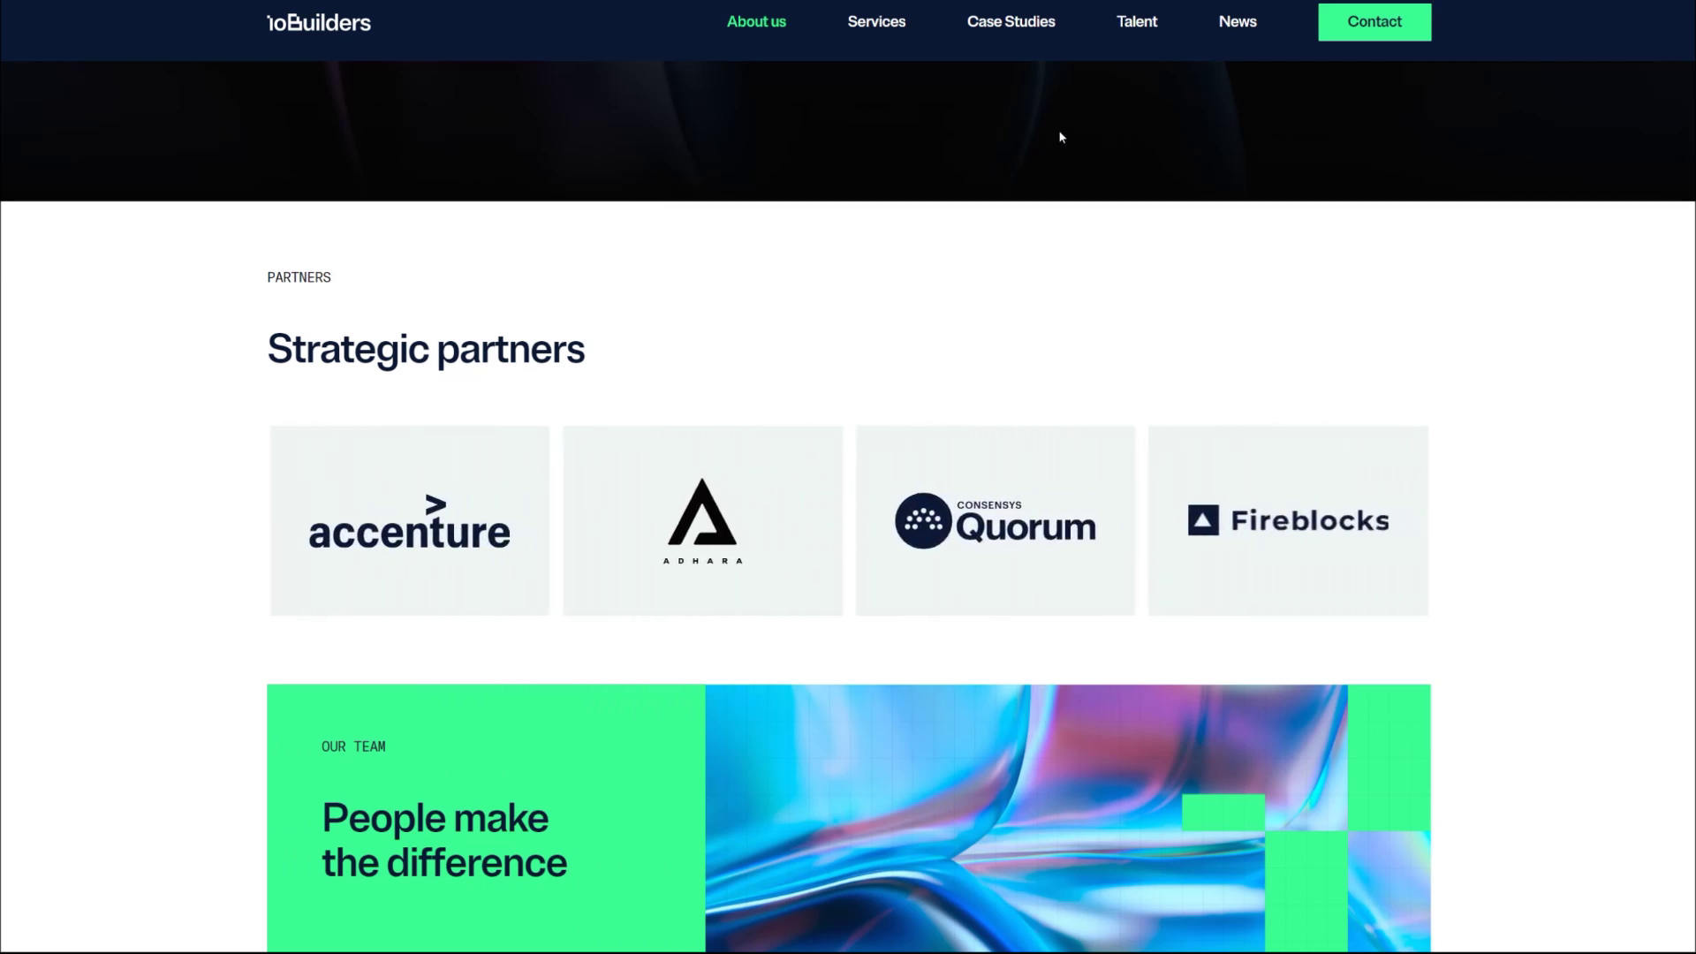
pyautogui.click(1030, 30)
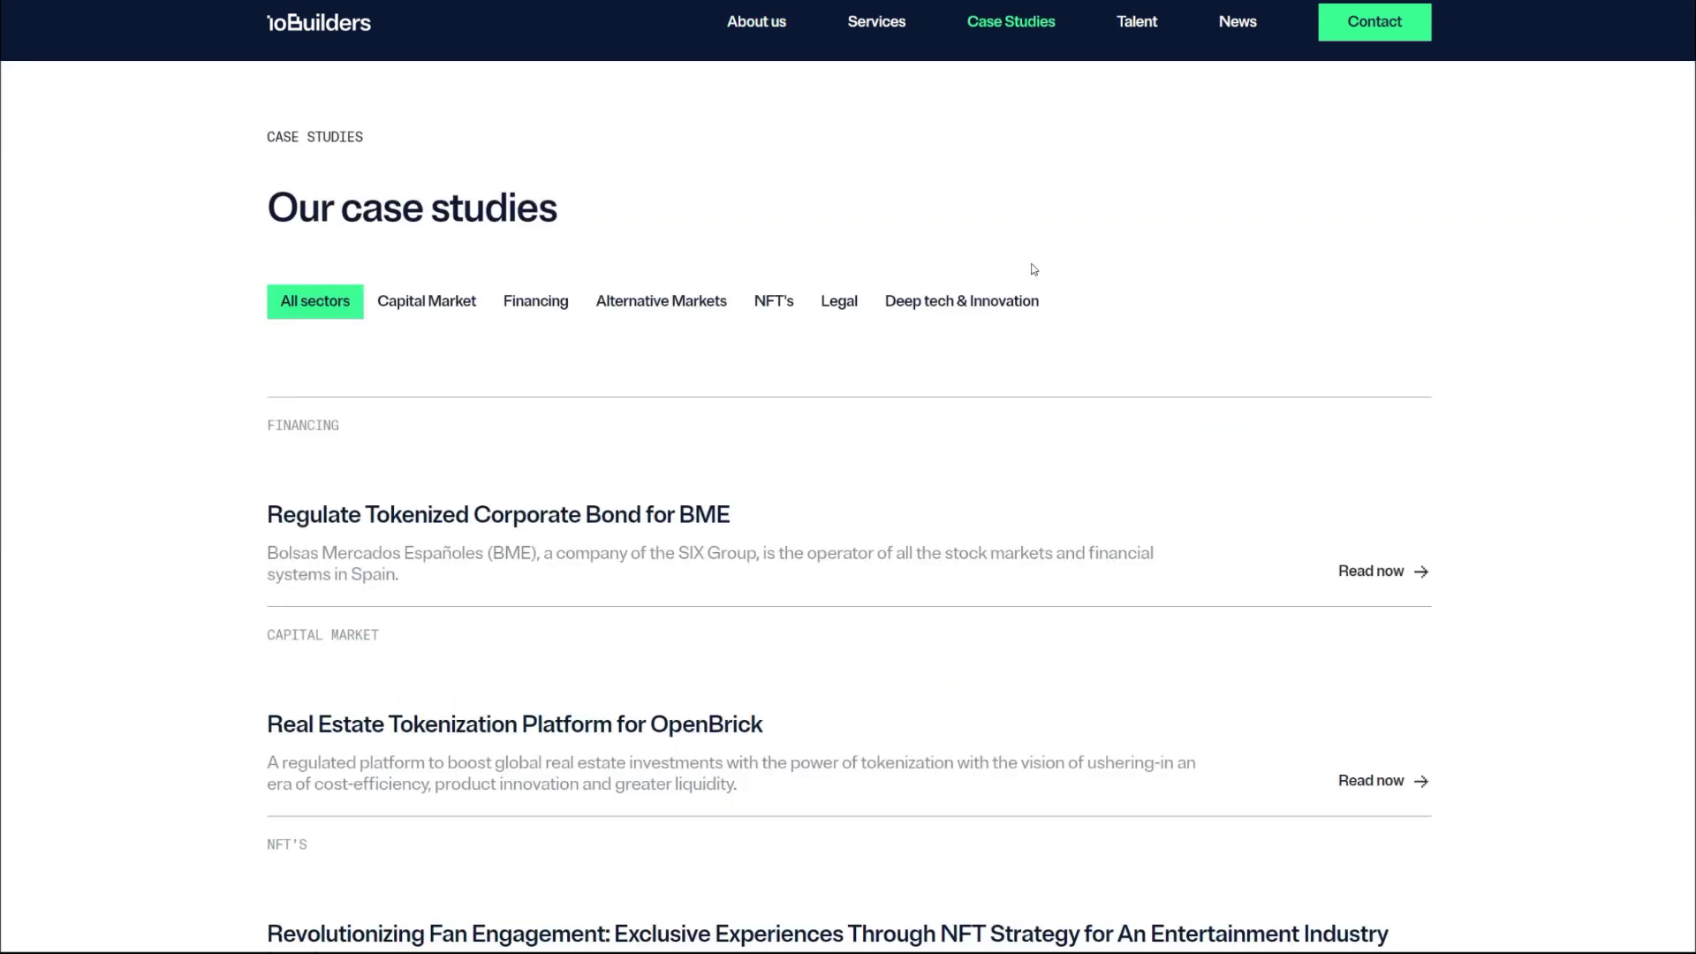
pyautogui.scroll(-2, 1016, 323)
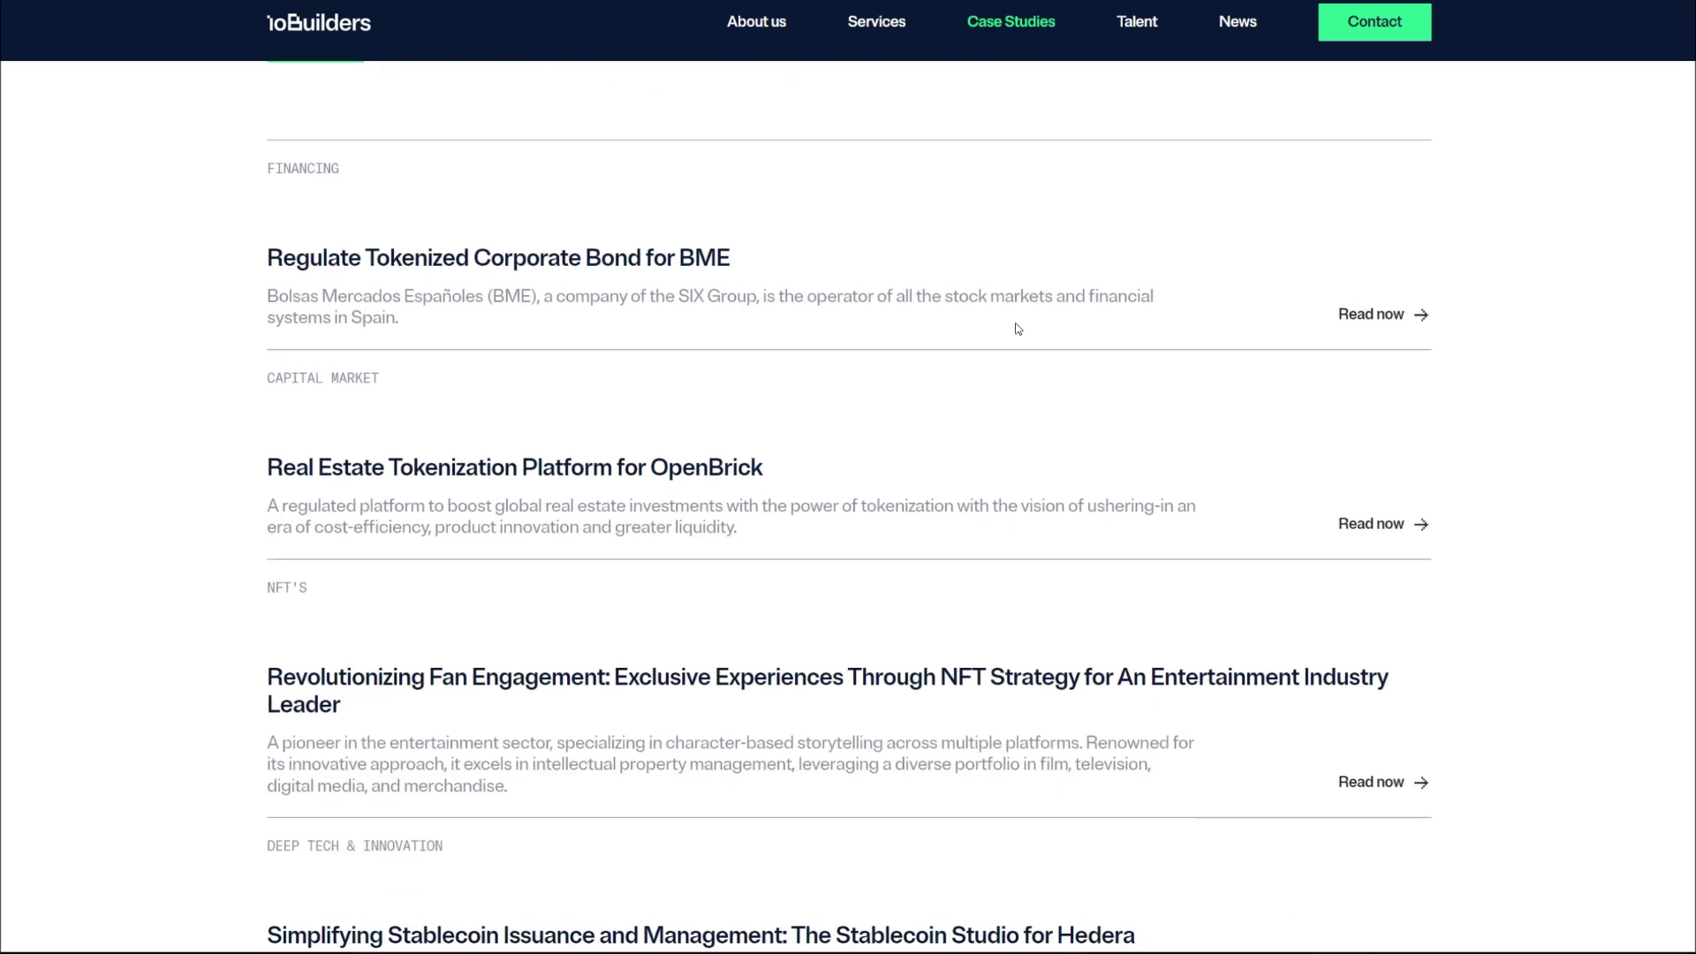
pyautogui.scroll(-1, 1015, 322)
pyautogui.scroll(1, 1017, 323)
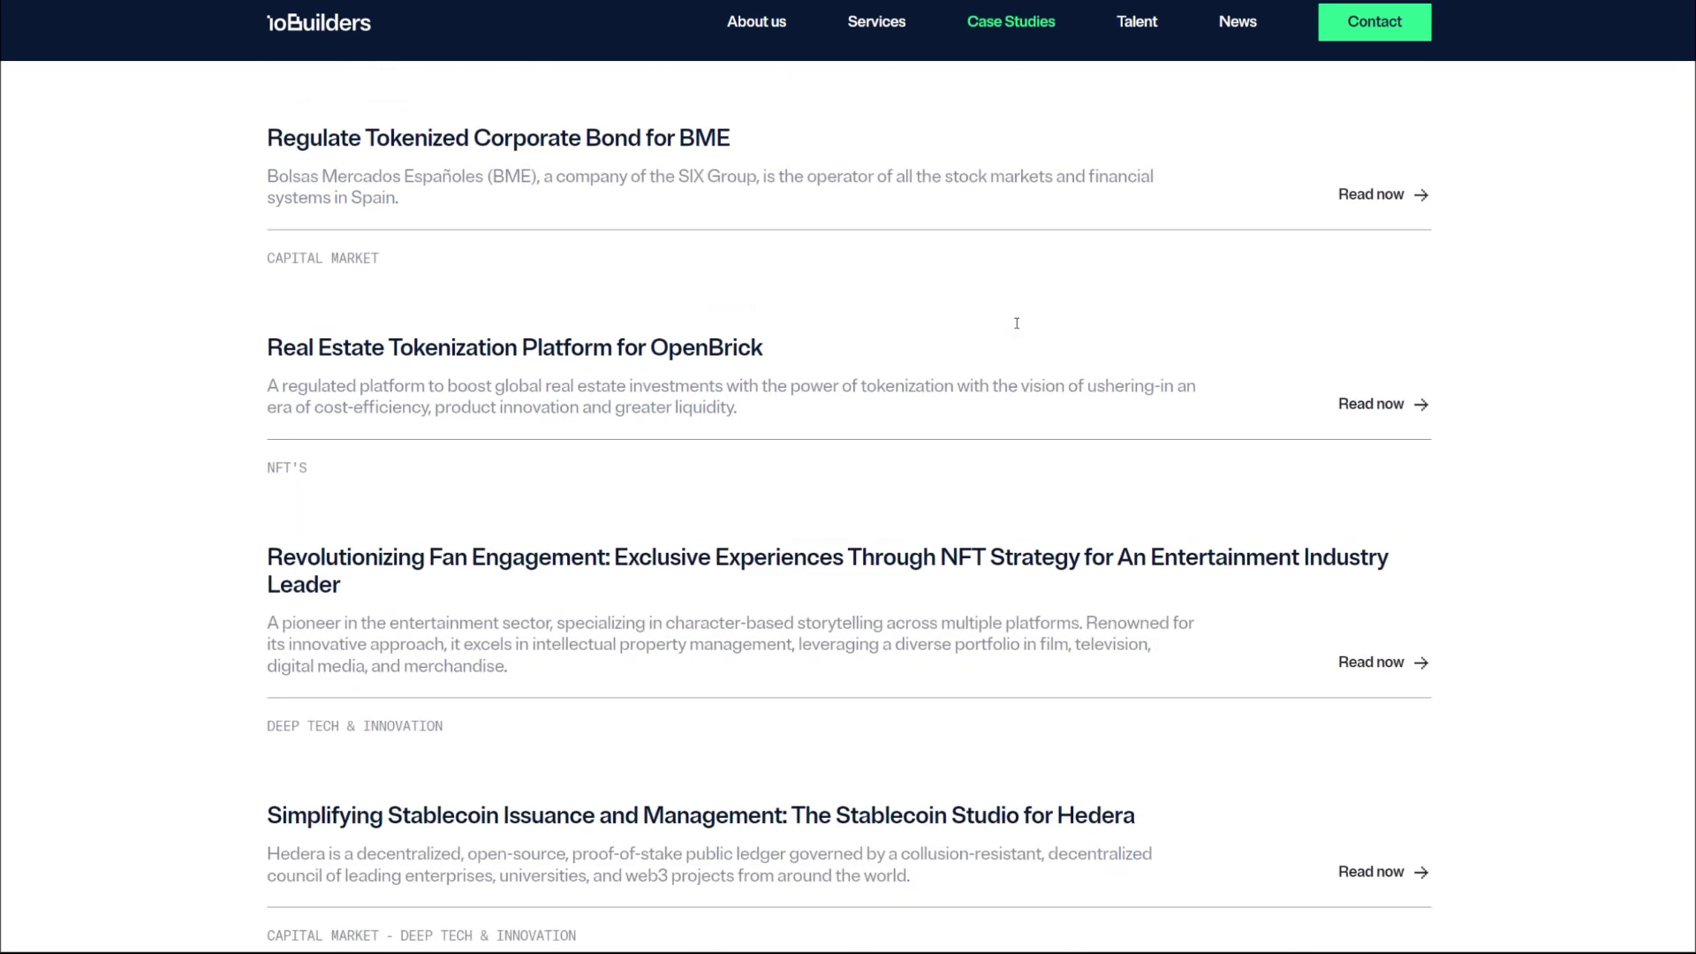
pyautogui.scroll(1, 1017, 322)
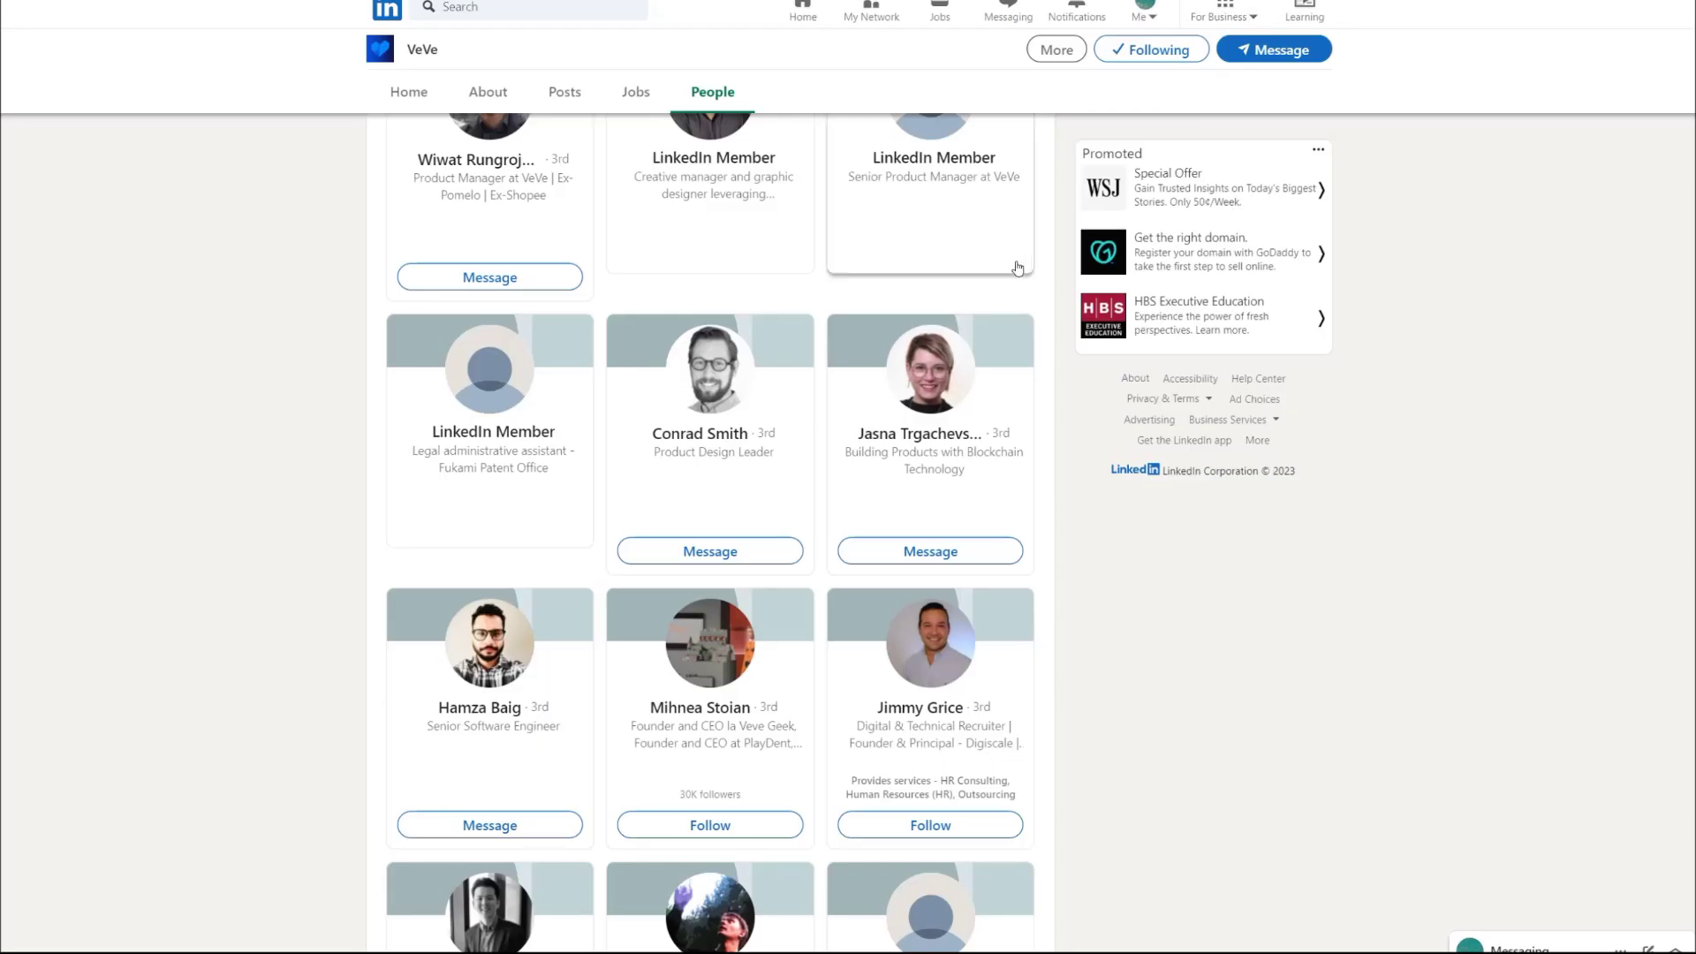
pyautogui.click(932, 405)
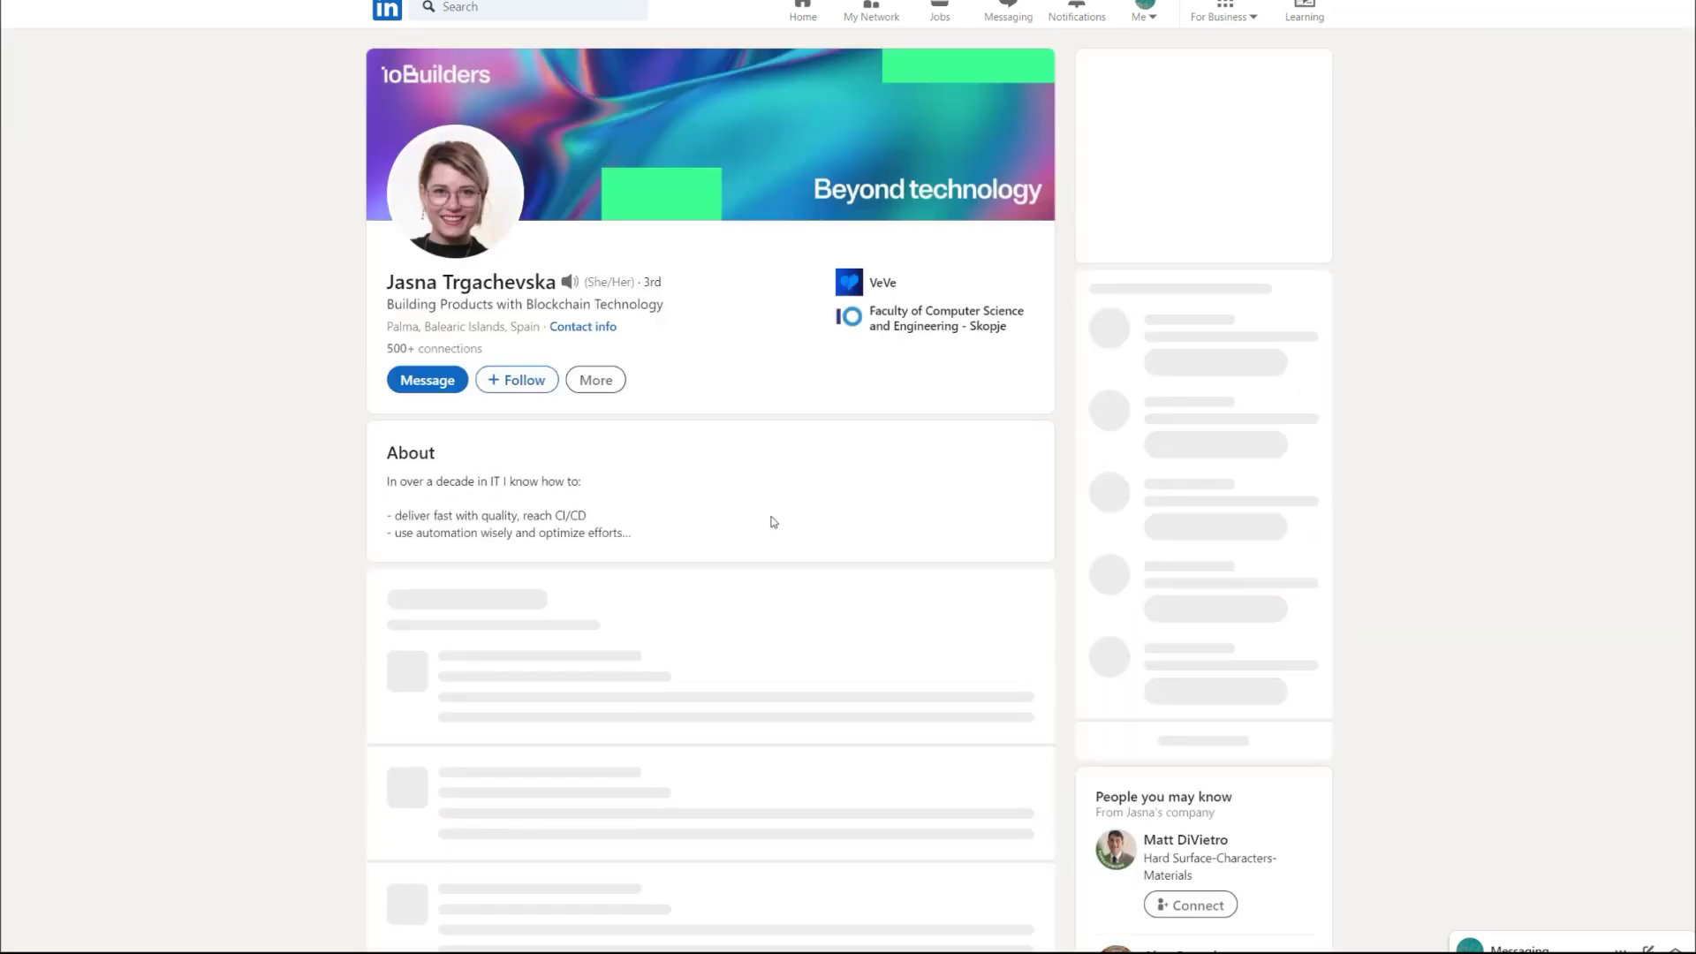
pyautogui.scroll(-1, 686, 540)
pyautogui.scroll(-2, 686, 542)
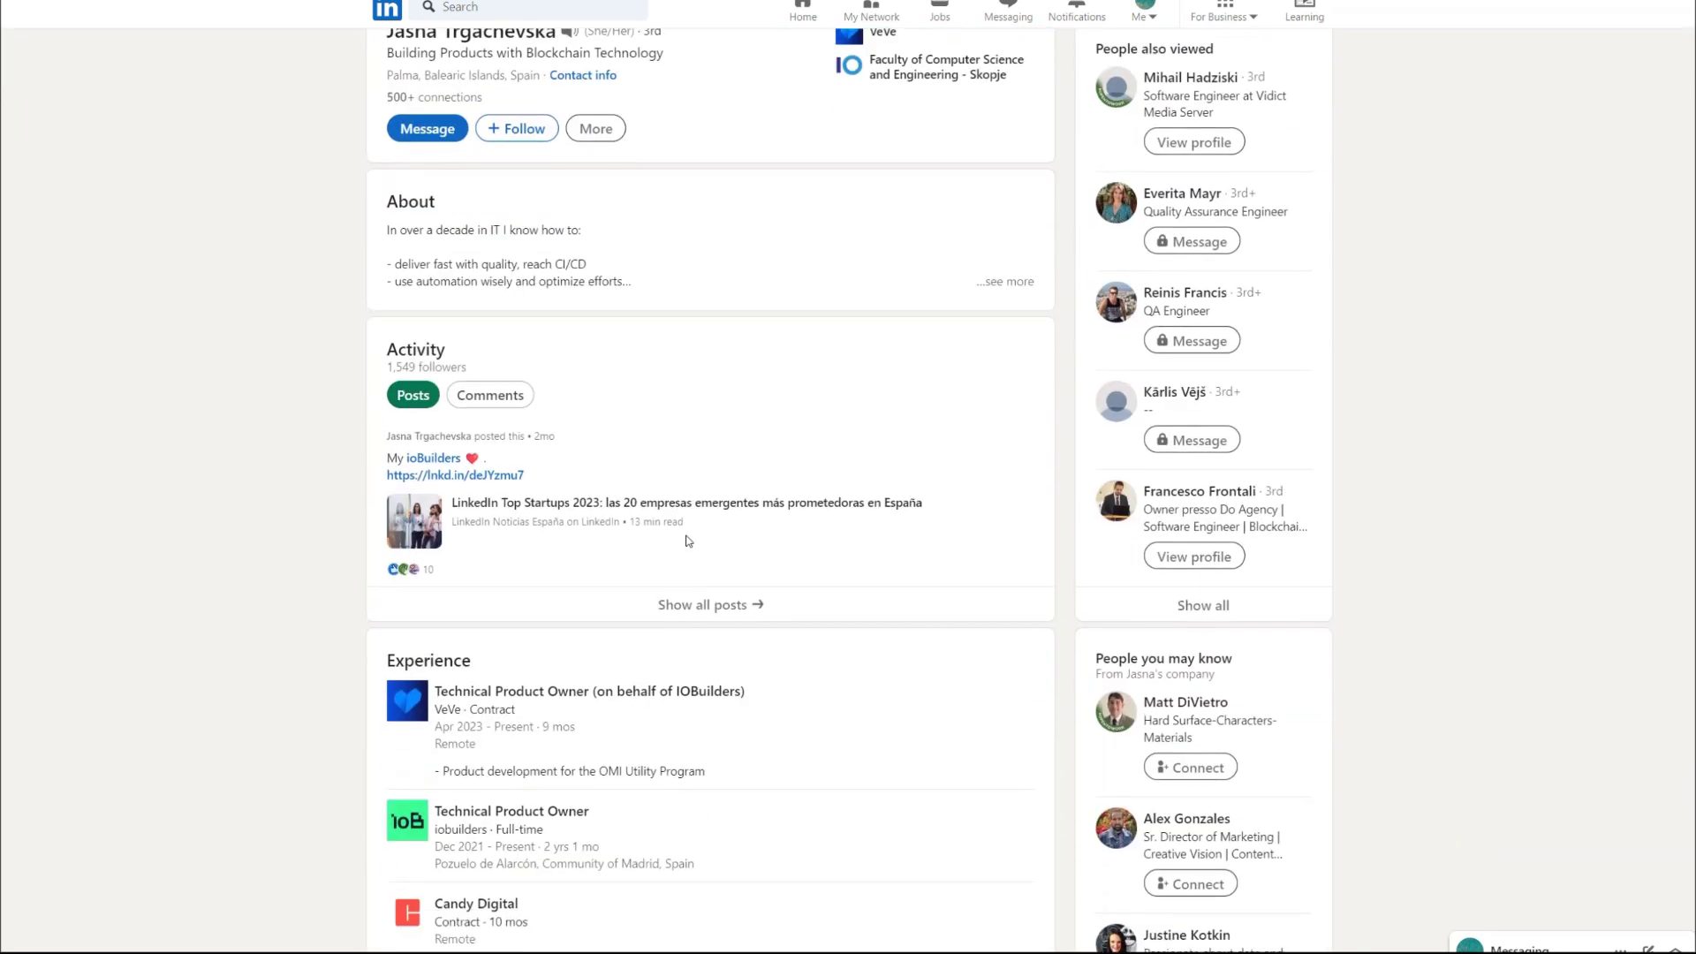
pyautogui.scroll(-2, 686, 541)
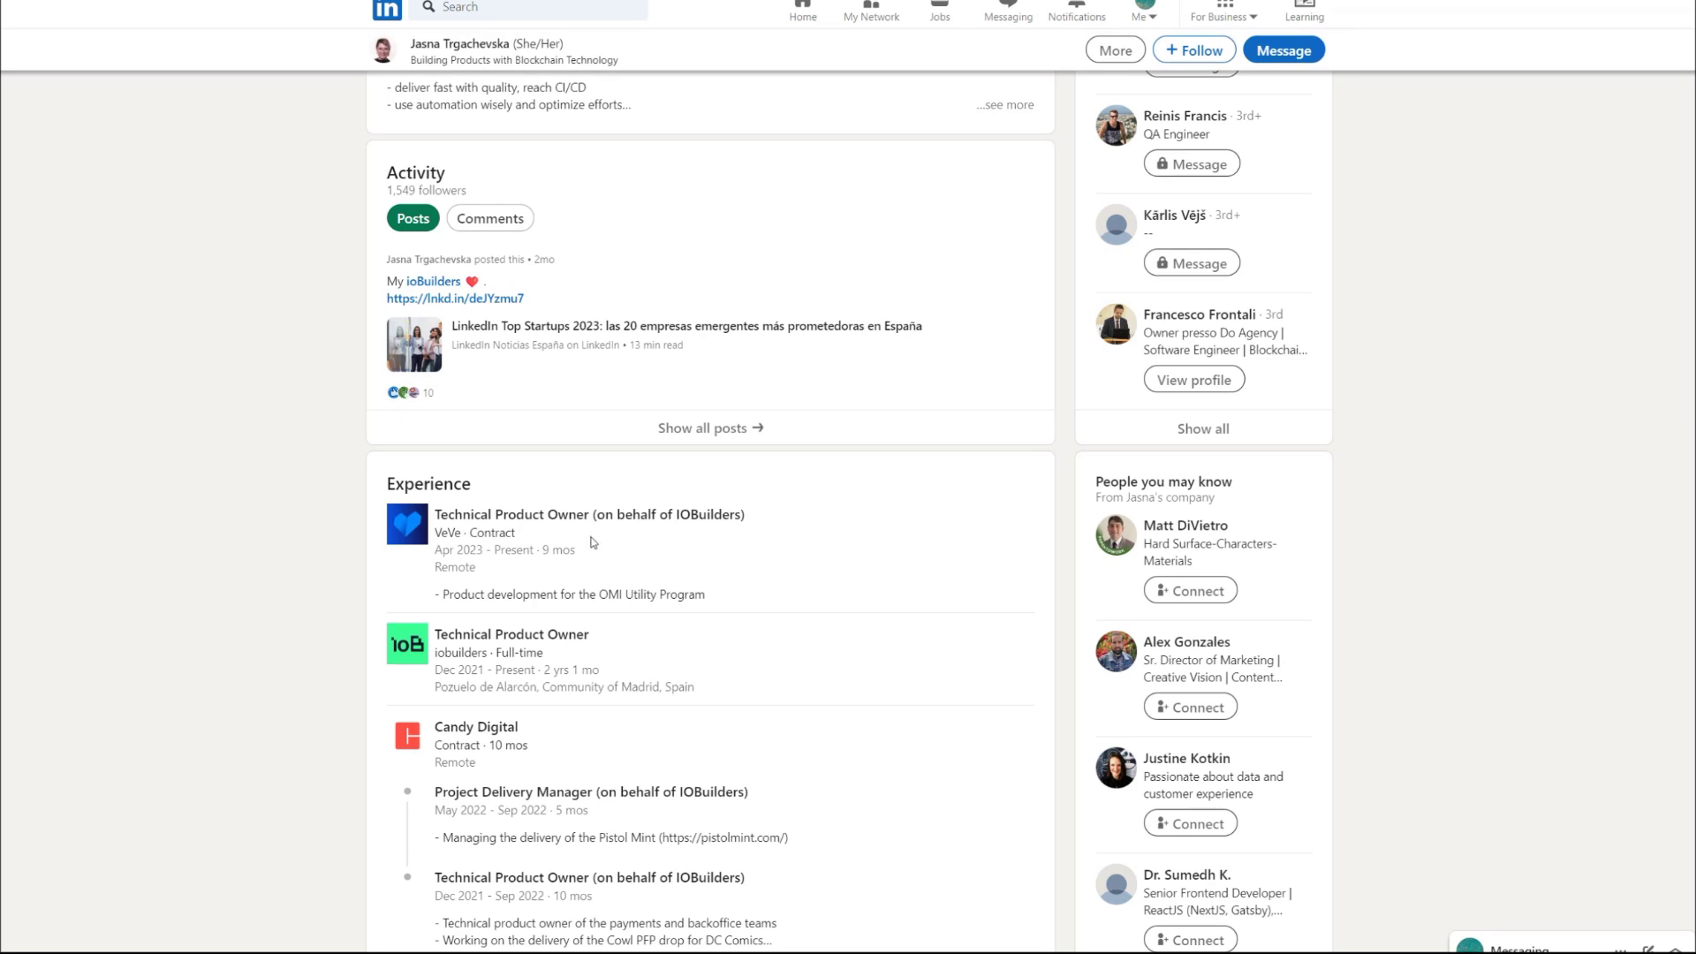
pyautogui.moveTo(447, 599); pyautogui.dragTo(714, 599)
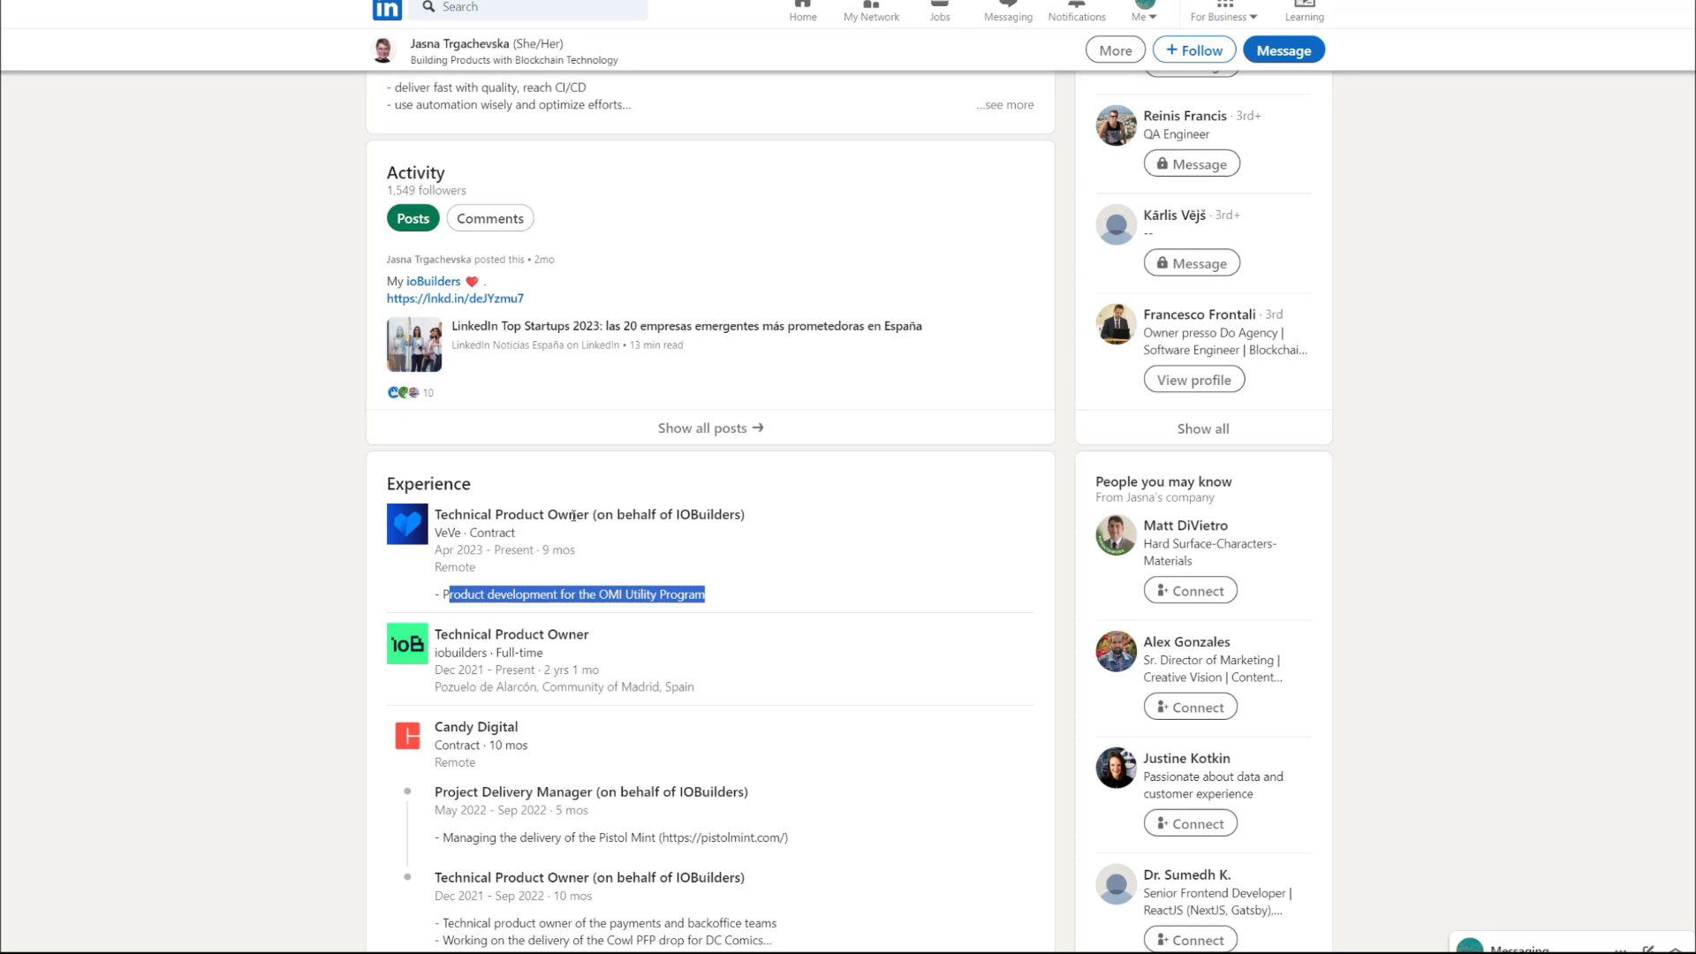
pyautogui.scroll(3, 741, 542)
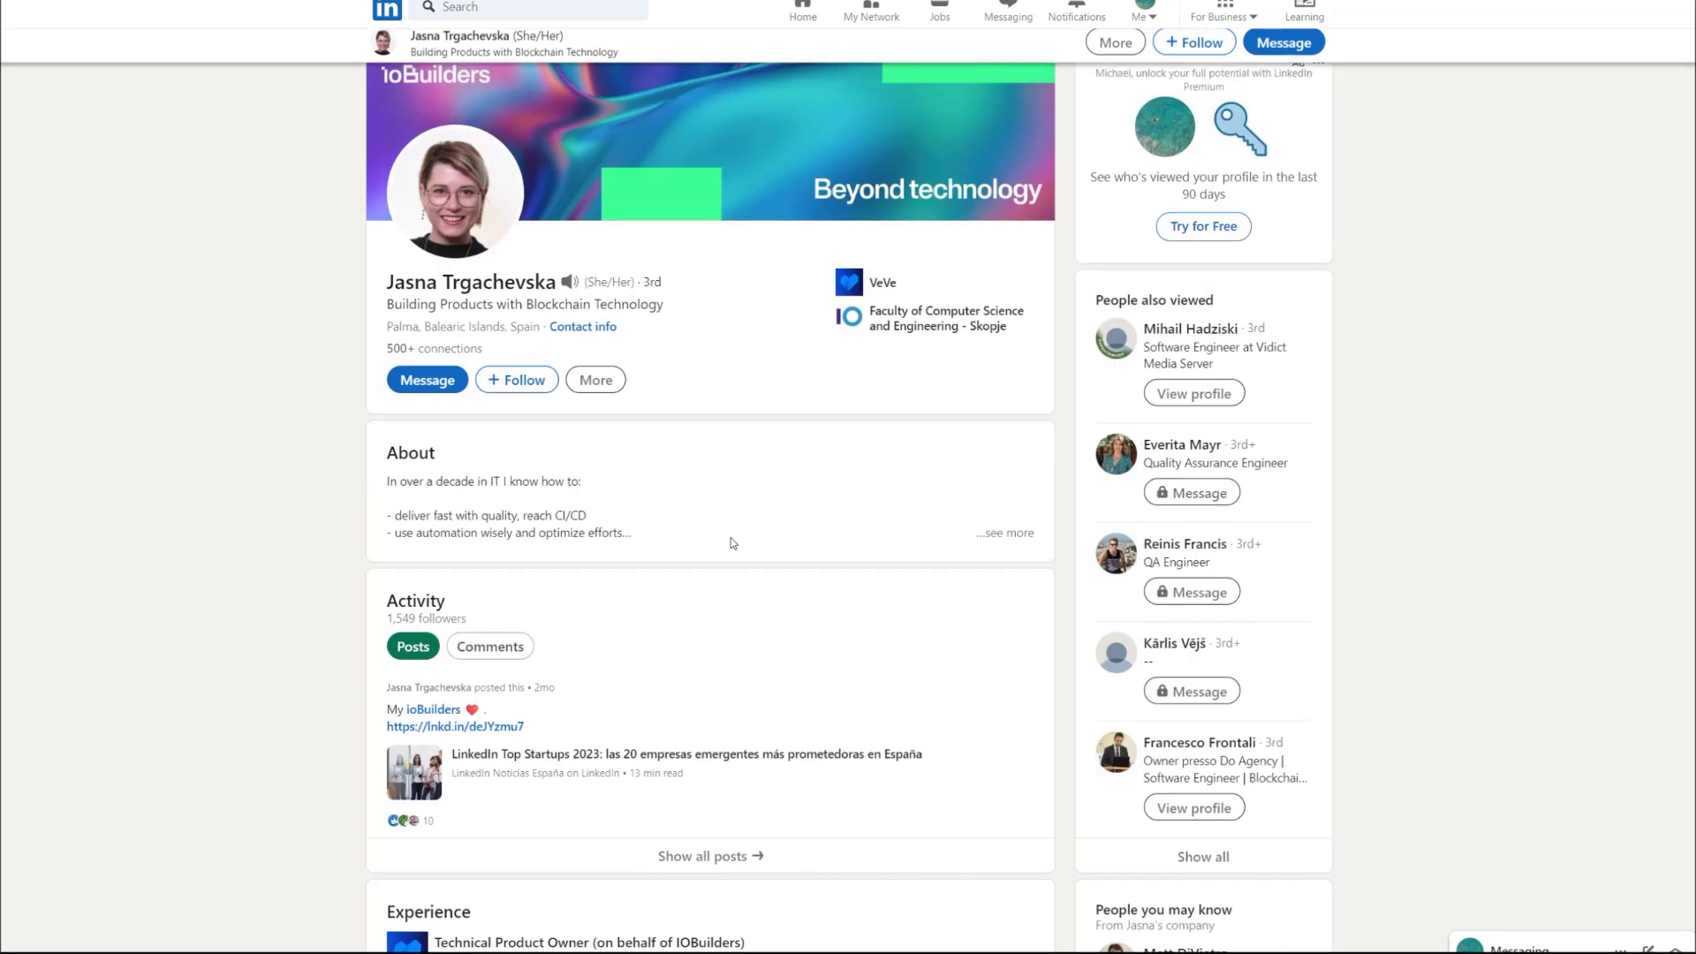